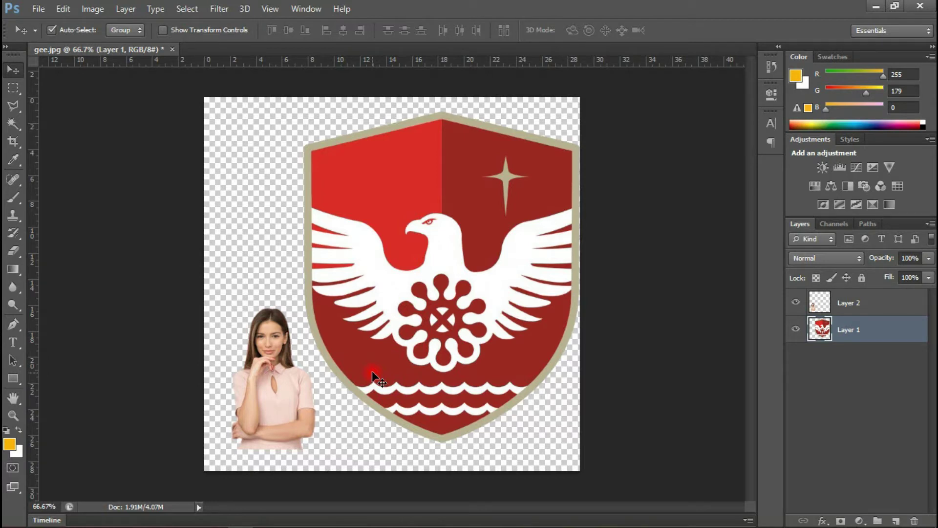
# Create a new 2480 × 1181 px, 300 ppi document named 'Election Poster'
pyautogui.click(38, 8)
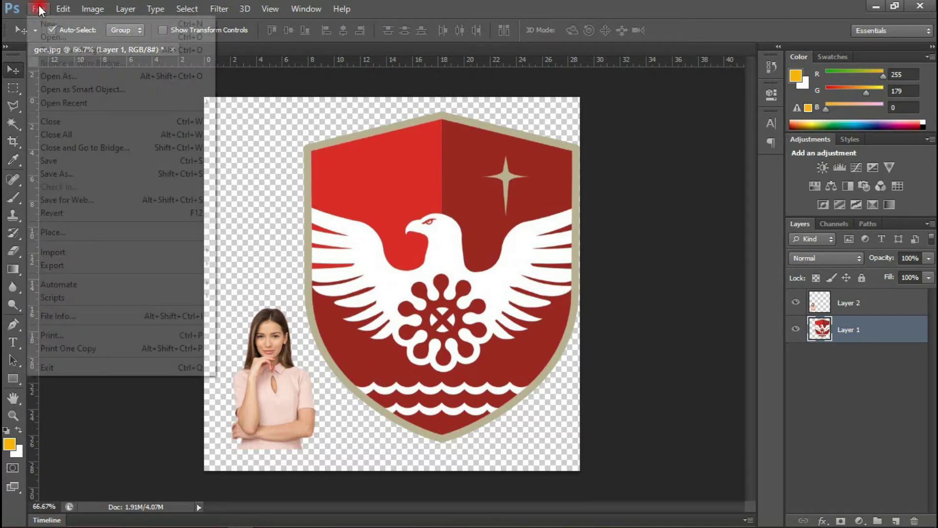
pyautogui.click(53, 21)
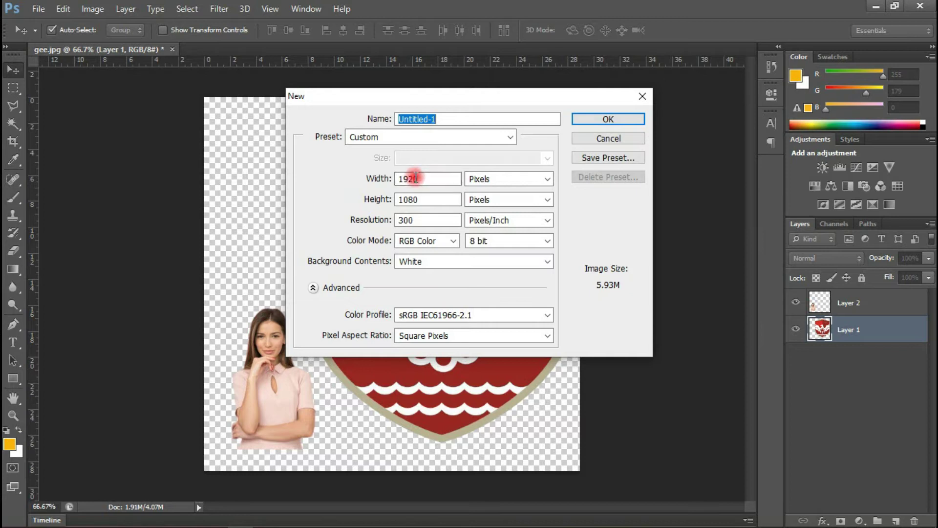
pyautogui.write('Election Poster')
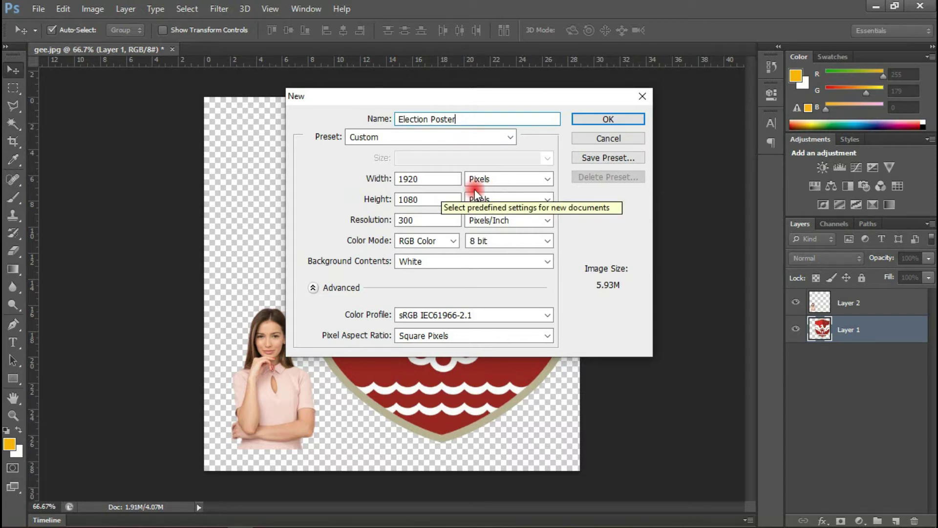
pyautogui.press('Tab')
pyautogui.press('Tab')
pyautogui.write('2480')
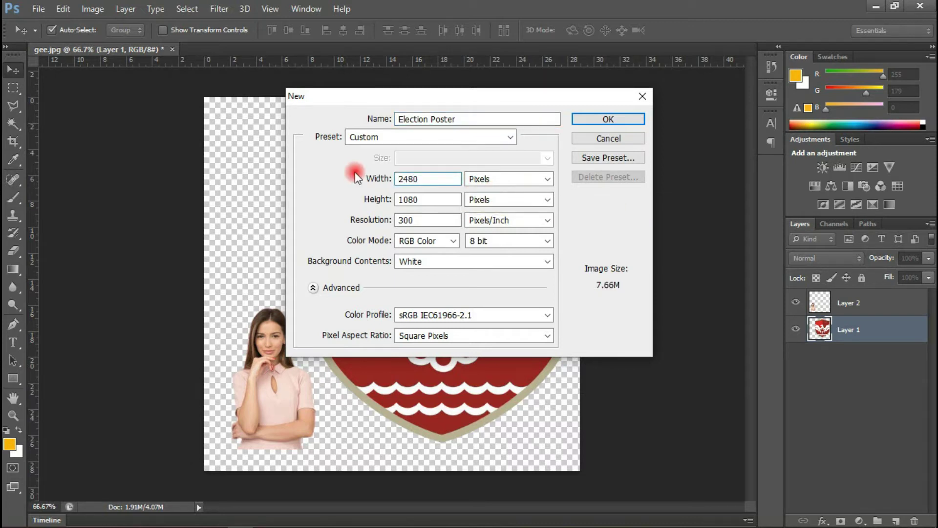
pyautogui.press('Tab')
pyautogui.write('1181')
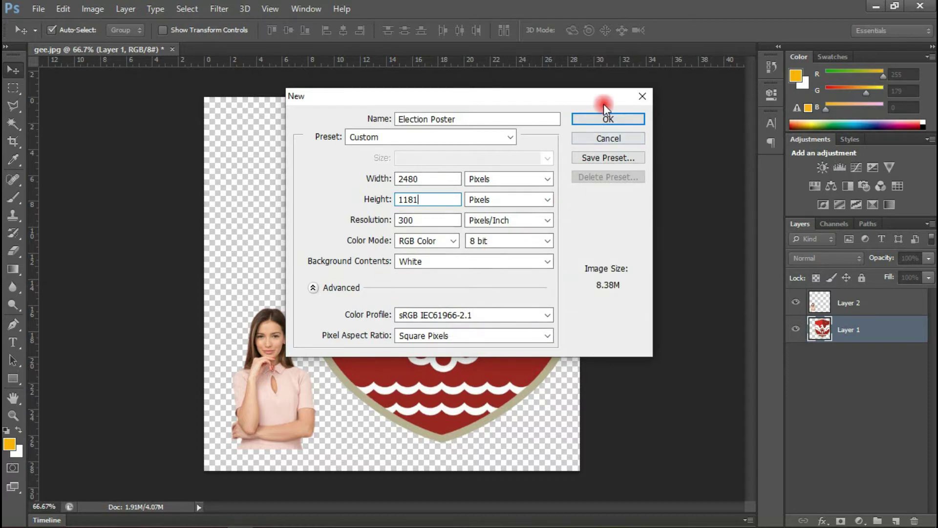
pyautogui.click(605, 122)
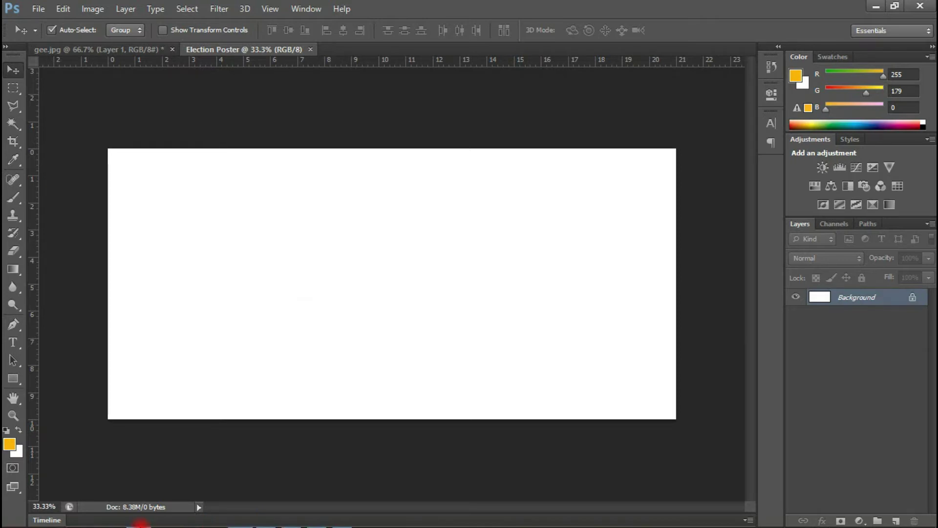
pyautogui.click(145, 524)
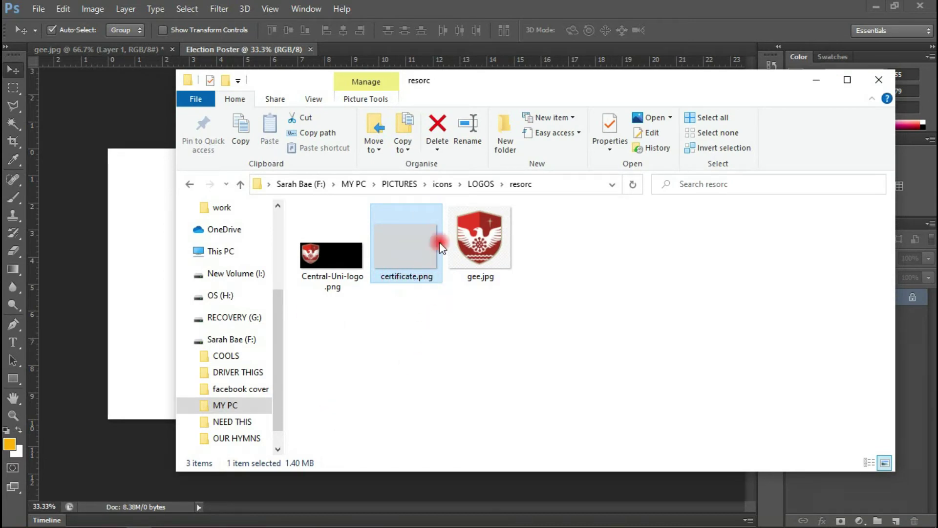
# Drag certificate.png from the resorc folder onto the Election Poster canvas
pyautogui.moveTo(400, 260); pyautogui.dragTo(128, 243)
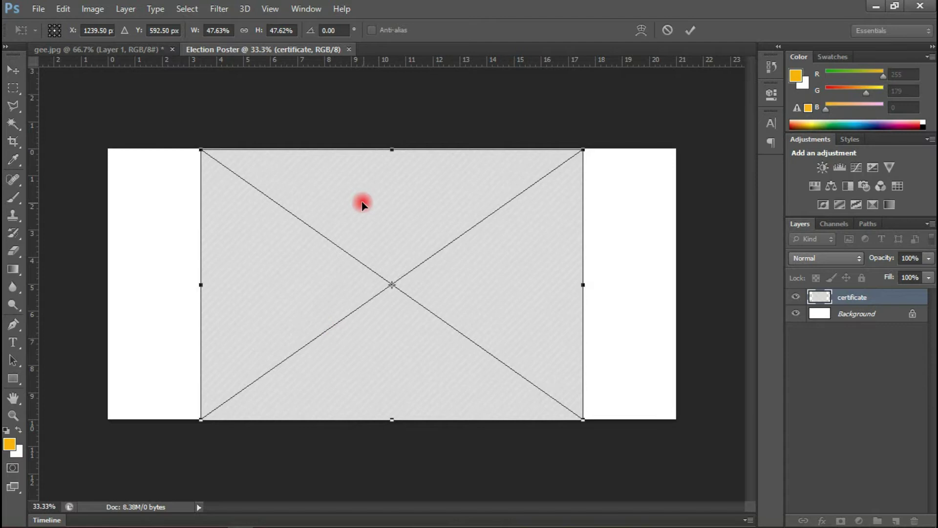
# Scale the placed certificate to about 72.8% so it covers the whole canvas
pyautogui.moveTo(201, 149); pyautogui.dragTo(74, 117)
pyautogui.moveTo(583, 419); pyautogui.dragTo(684, 491)
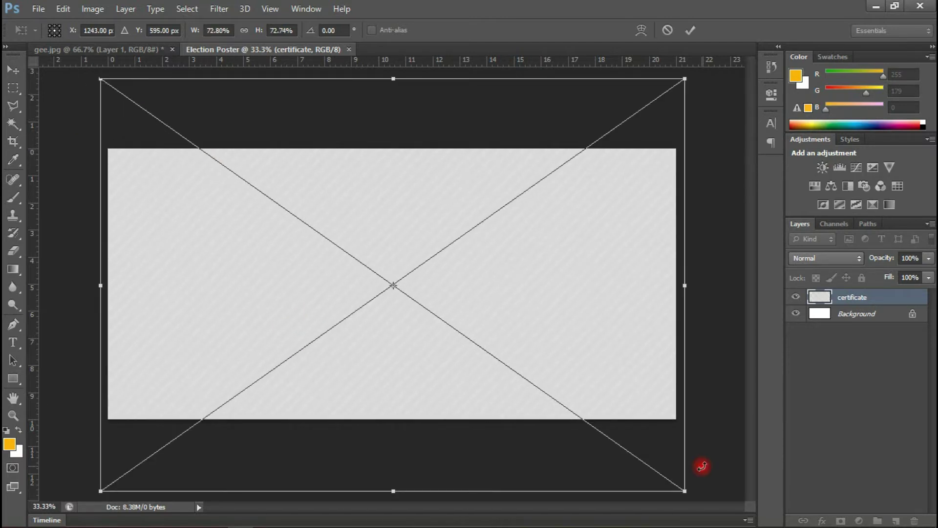
pyautogui.press('Return')
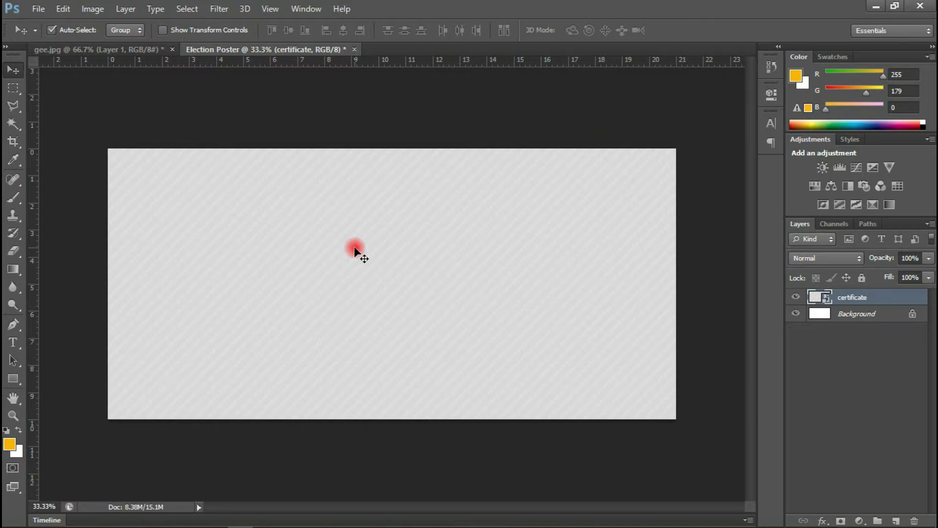
# Draw a wide rectangle bar near the top right and shift it left and down
pyautogui.click(14, 377)
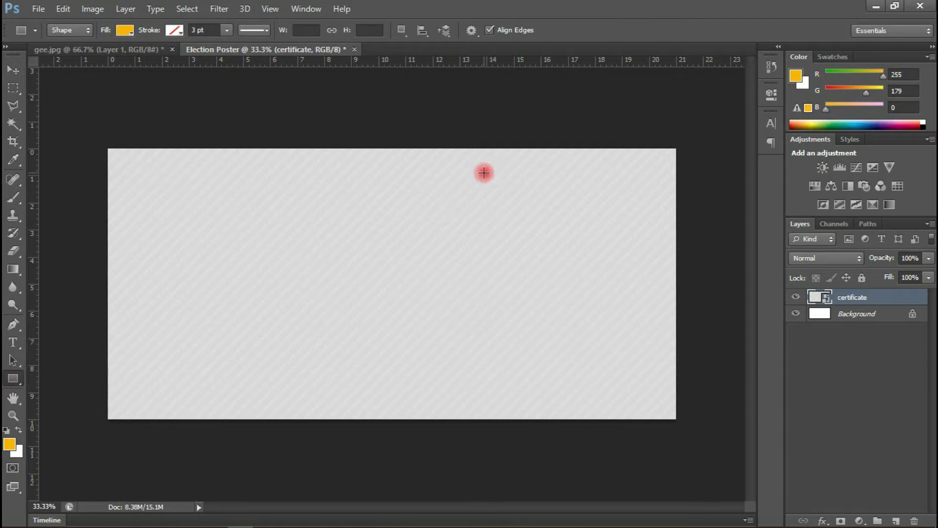
pyautogui.moveTo(467, 160); pyautogui.dragTo(657, 185)
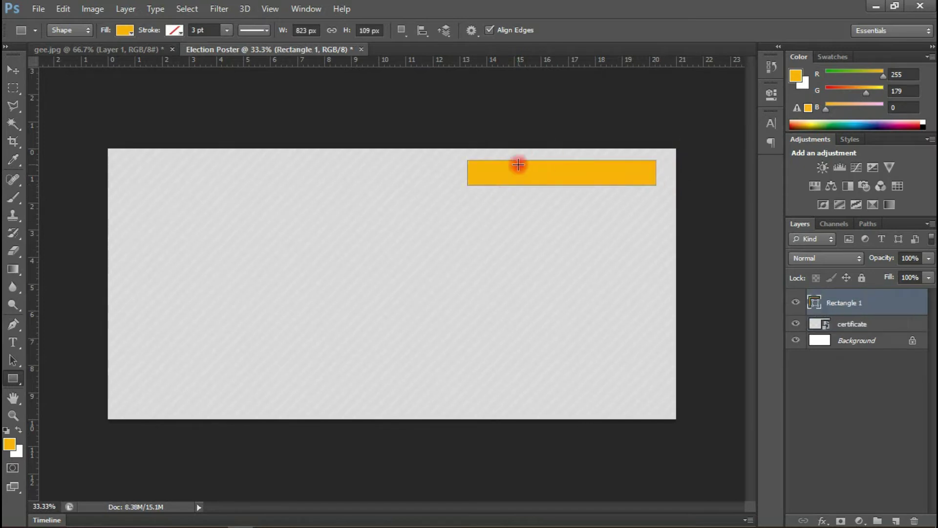
pyautogui.click(14, 70)
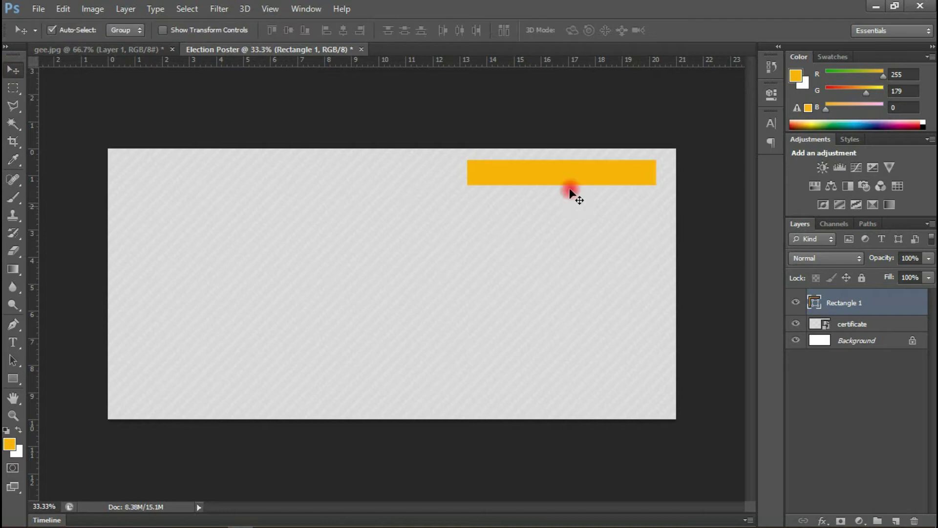
pyautogui.moveTo(566, 177); pyautogui.dragTo(547, 204)
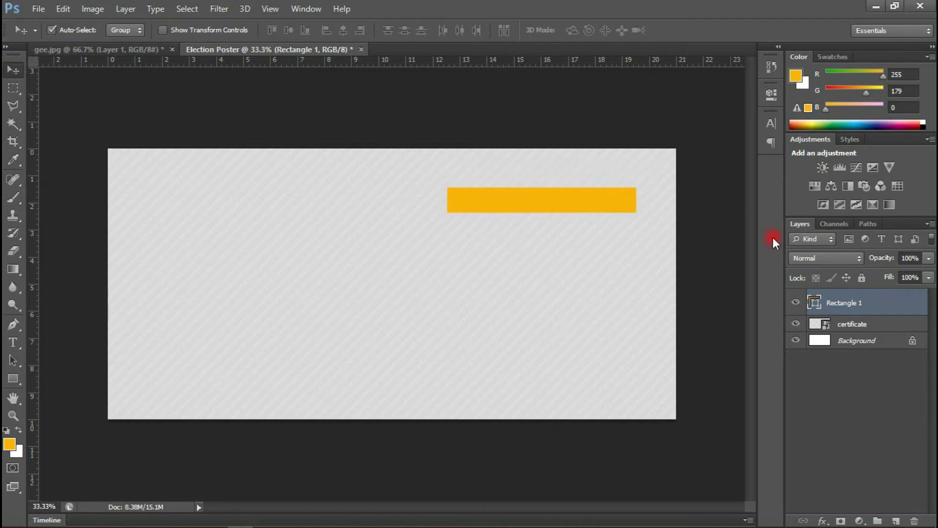
# Change the bar's fill from orange to grey 747372 and nudge it slightly left
pyautogui.doubleClick(814, 302)
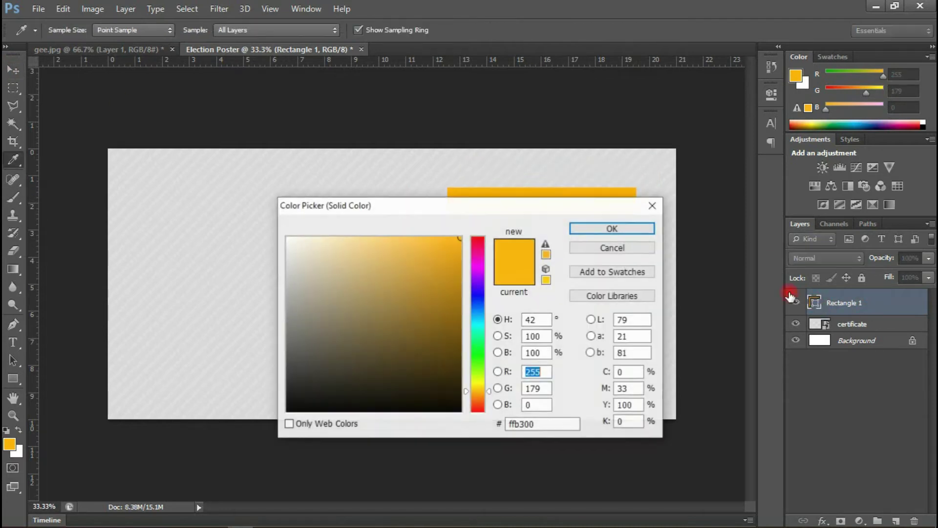
pyautogui.click(291, 347)
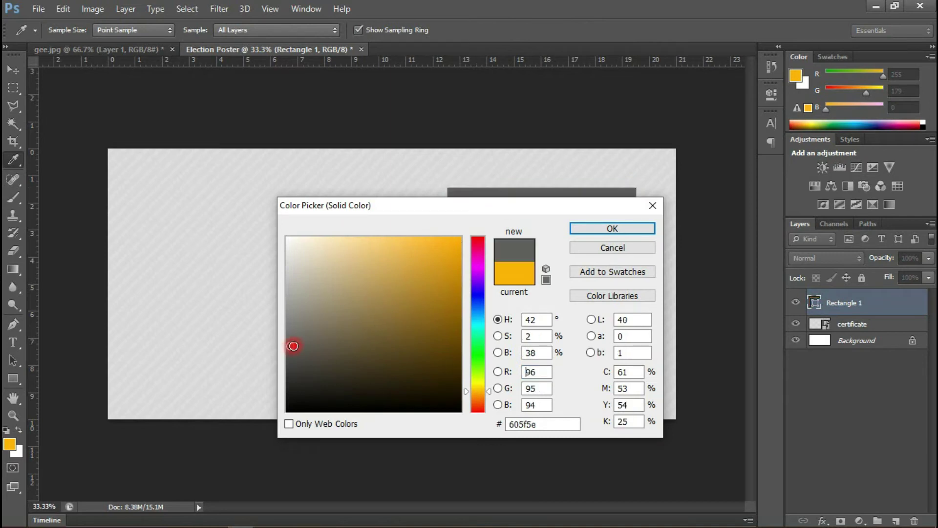
pyautogui.click(289, 331)
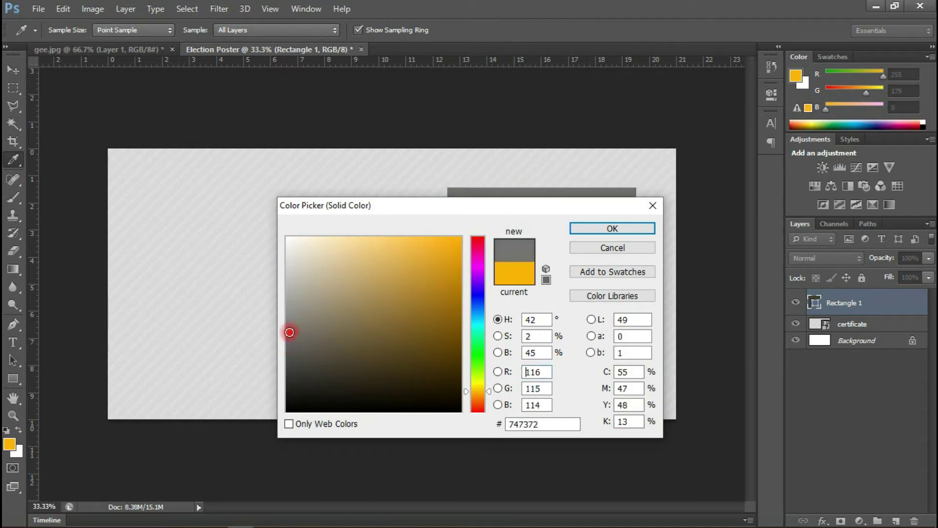
pyautogui.click(575, 228)
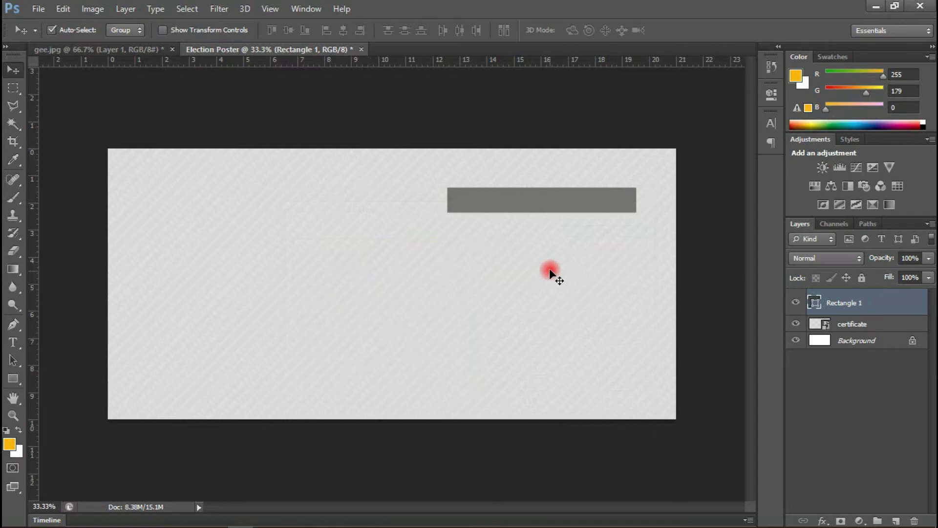
pyautogui.moveTo(551, 205)
pyautogui.mouseDown()
pyautogui.moveTo(543, 197)
pyautogui.moveTo(537, 205)
pyautogui.mouseUp()
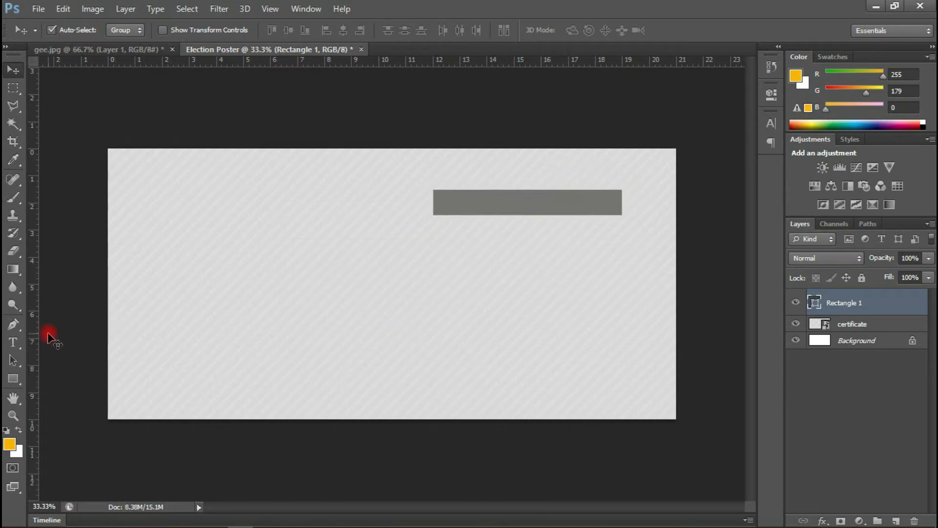
# Type the slogan 'passionate service to all' on the left of the poster
pyautogui.click(12, 342)
pyautogui.click(200, 320)
pyautogui.write('passiona')
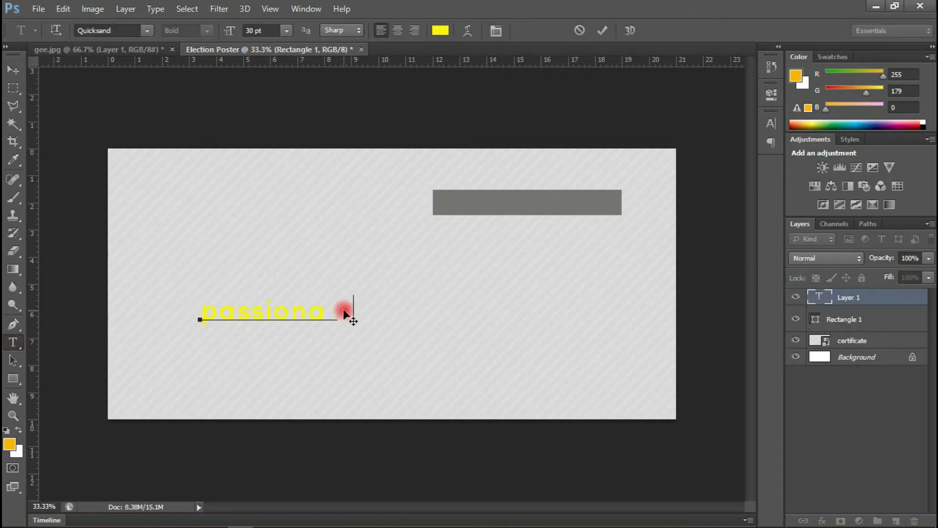
pyautogui.write('te service to all')
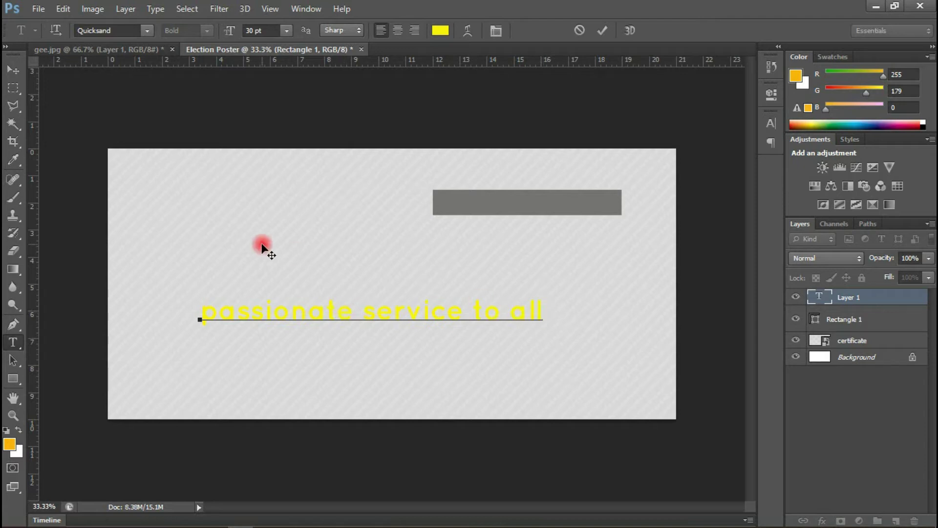
pyautogui.click(10, 71)
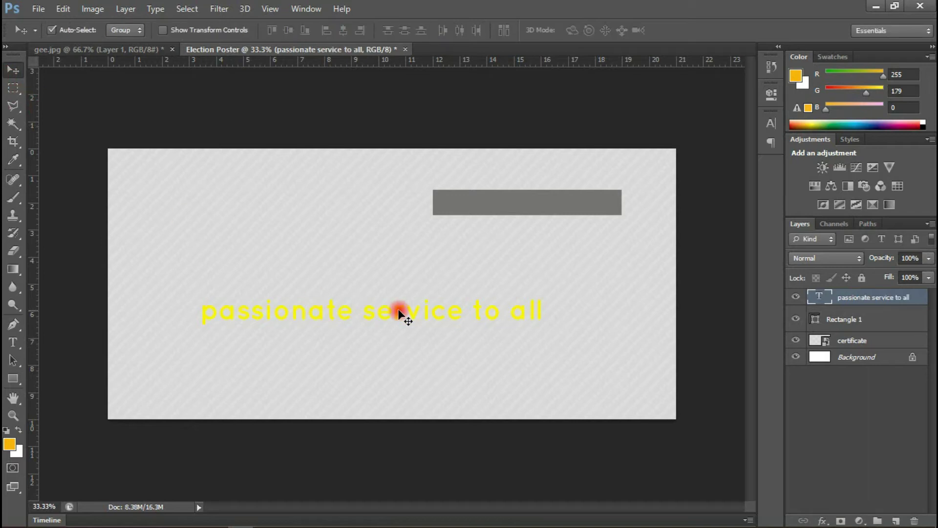
# Set the slogan to all capitals, with a temporary grey text colour
pyautogui.click(772, 131)
pyautogui.click(728, 201)
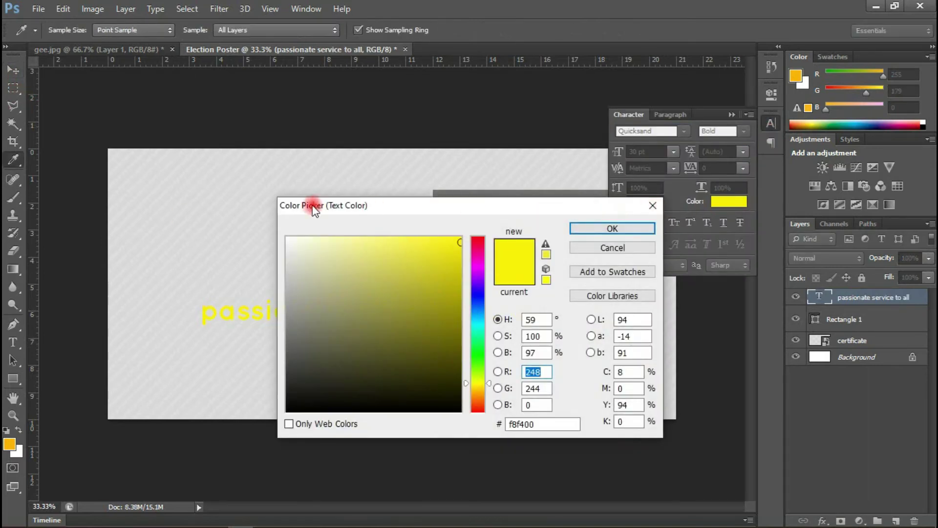
pyautogui.click(243, 215)
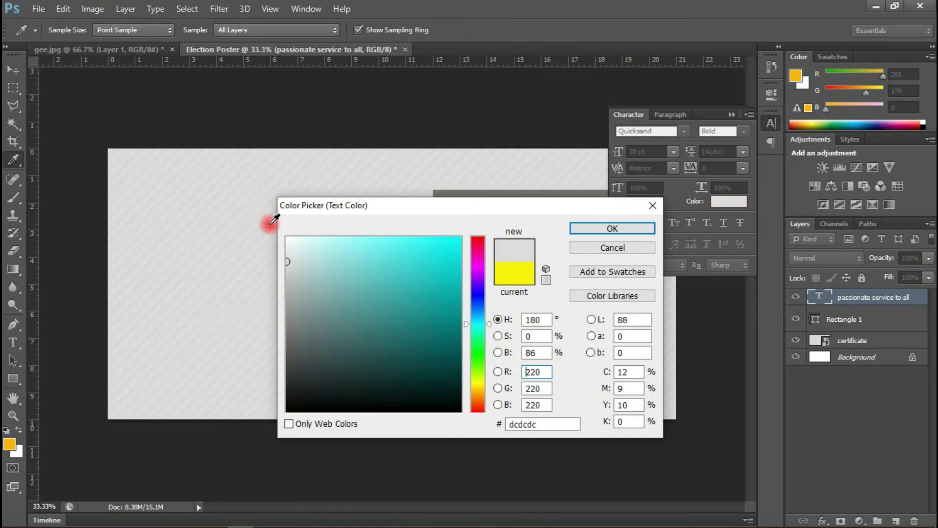
pyautogui.click(609, 226)
pyautogui.click(657, 222)
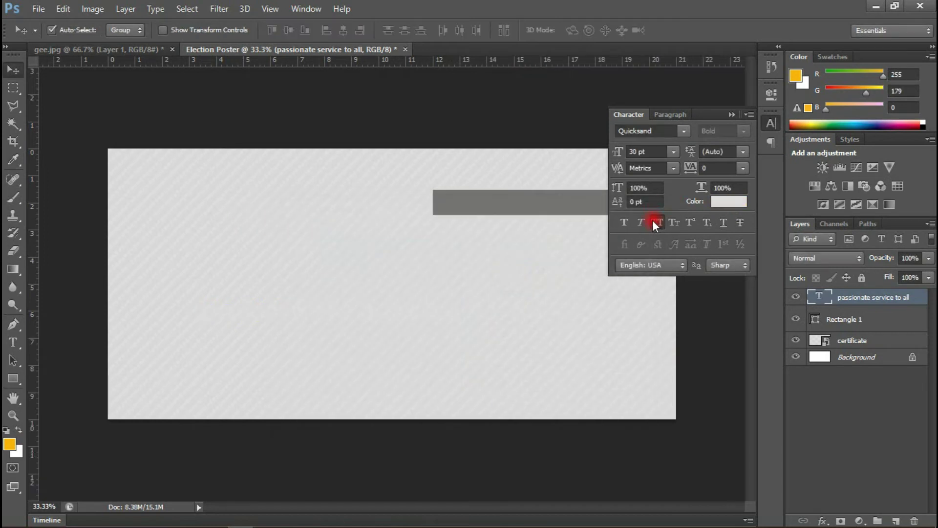
pyautogui.click(551, 265)
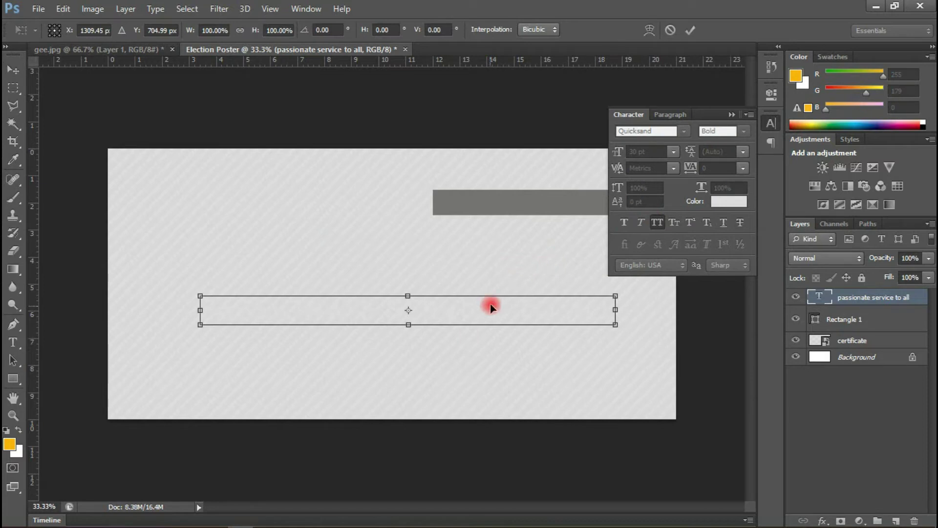
pyautogui.press('Return')
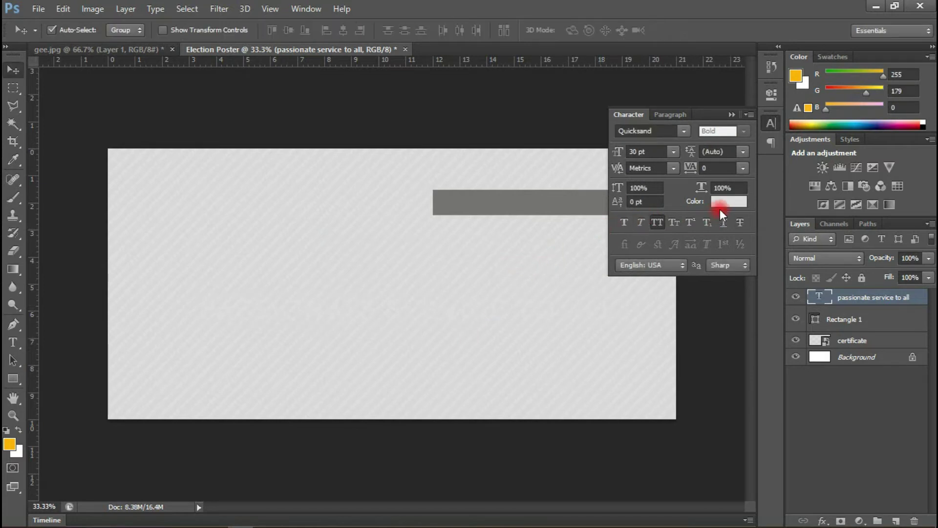
# Colour the slogan cyan 05efef and move it up over the grey bar
pyautogui.click(720, 209)
pyautogui.click(457, 247)
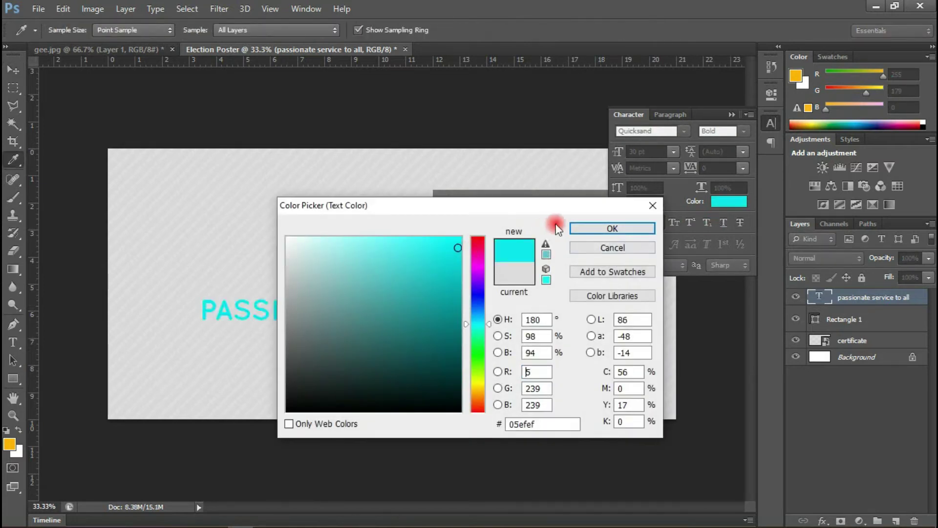
pyautogui.click(612, 228)
pyautogui.moveTo(503, 318); pyautogui.dragTo(541, 206)
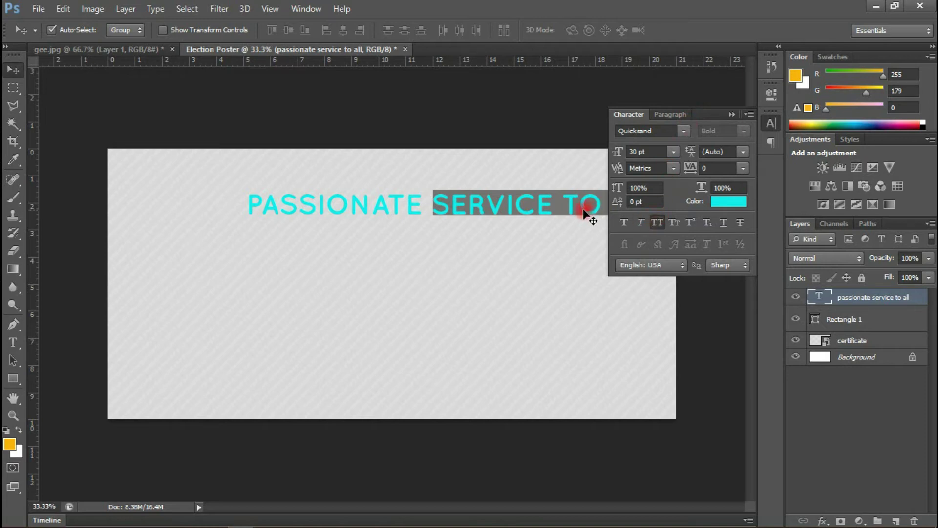
# Shrink the slogan to 8 pt, move it into the grey bar, and make it white
pyautogui.click(672, 152)
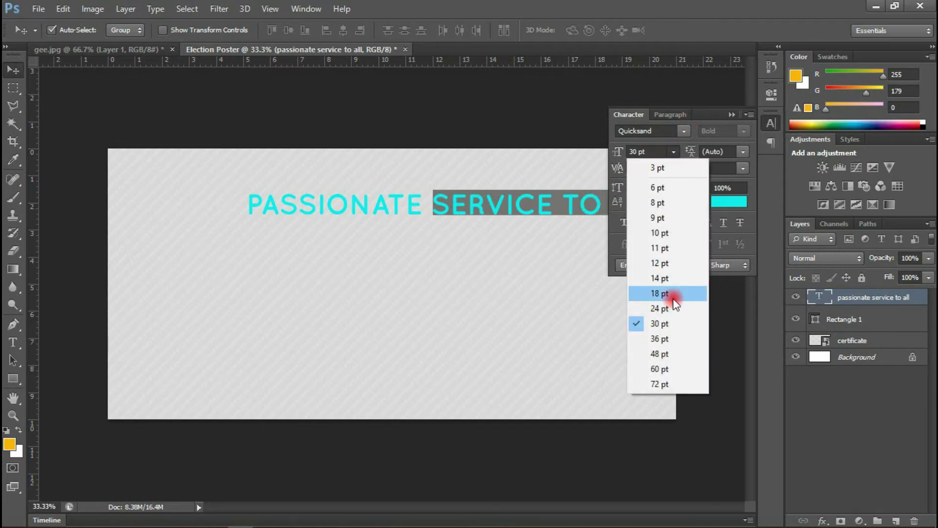
pyautogui.click(668, 205)
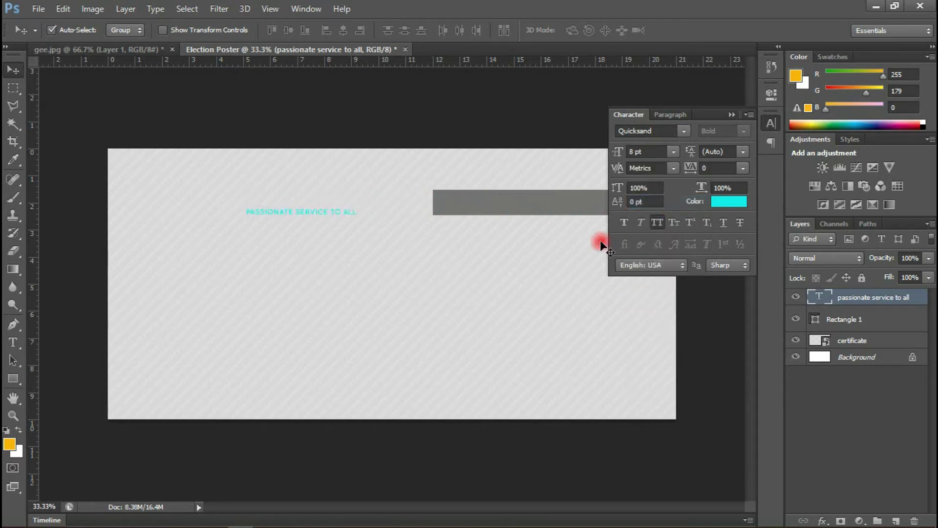
pyautogui.moveTo(357, 213); pyautogui.dragTo(564, 204)
pyautogui.click(727, 201)
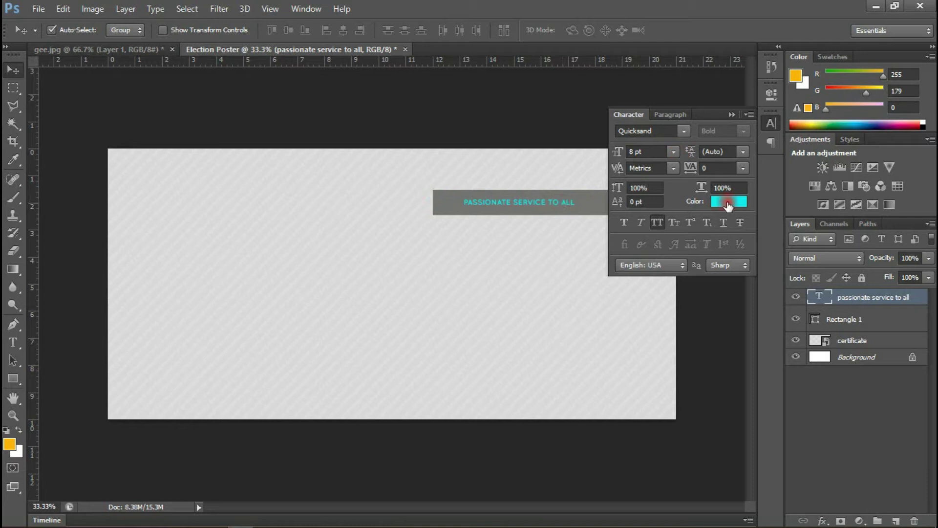
pyautogui.click(227, 194)
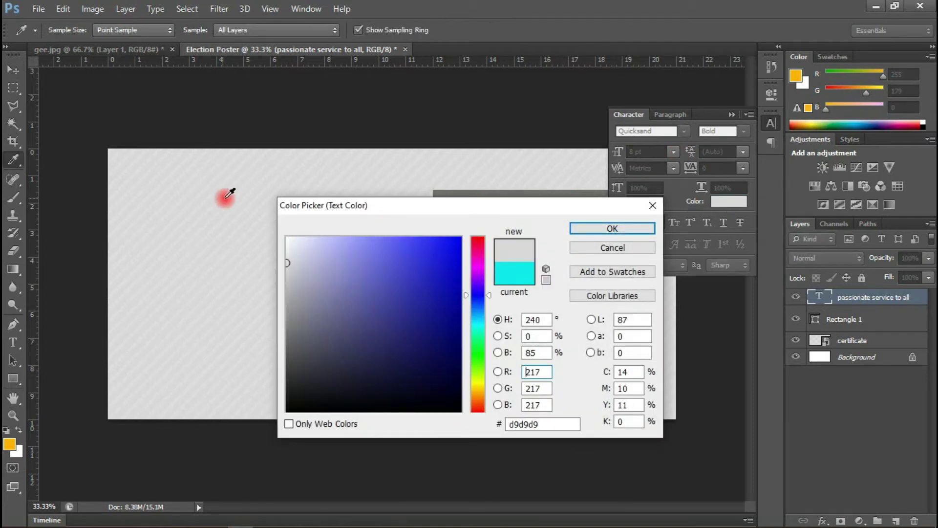
pyautogui.moveTo(299, 244); pyautogui.dragTo(237, 225)
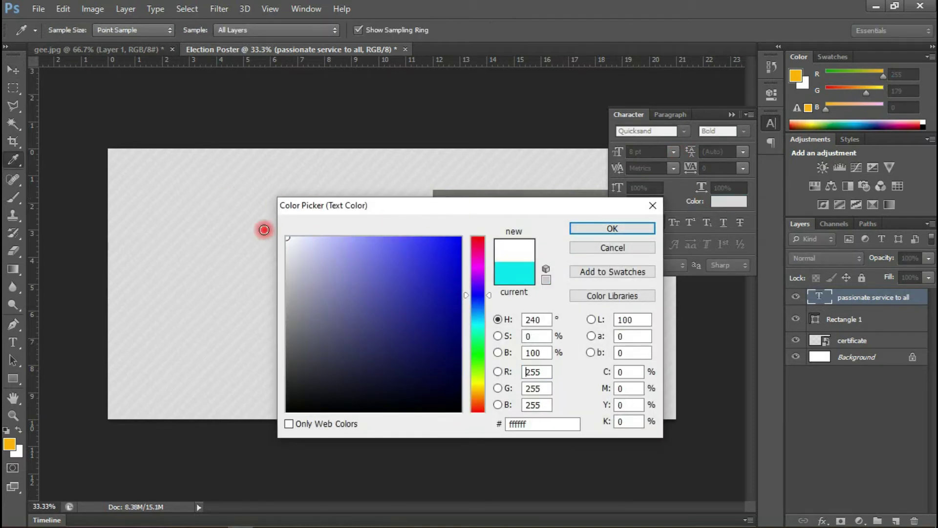
pyautogui.click(608, 224)
# Set the slogan to 18 pt Myriad Pro Bold
pyautogui.click(677, 150)
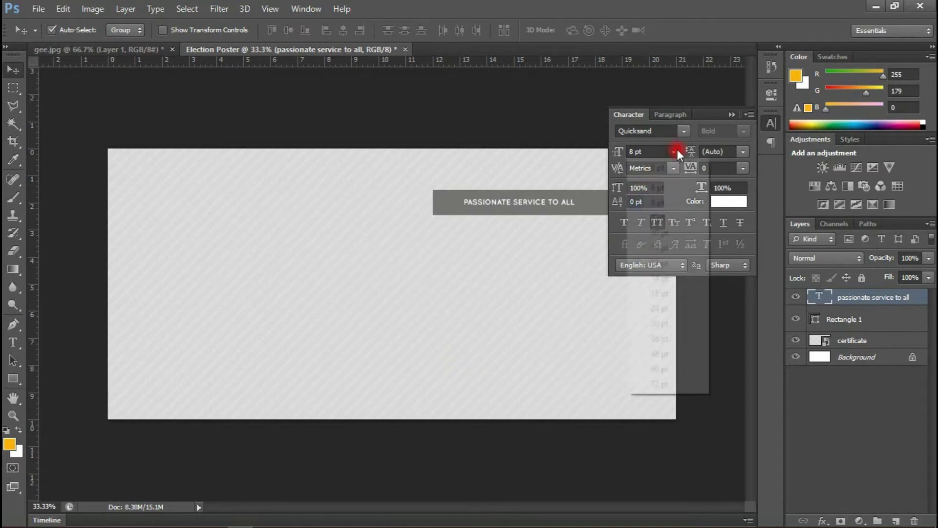
pyautogui.click(669, 260)
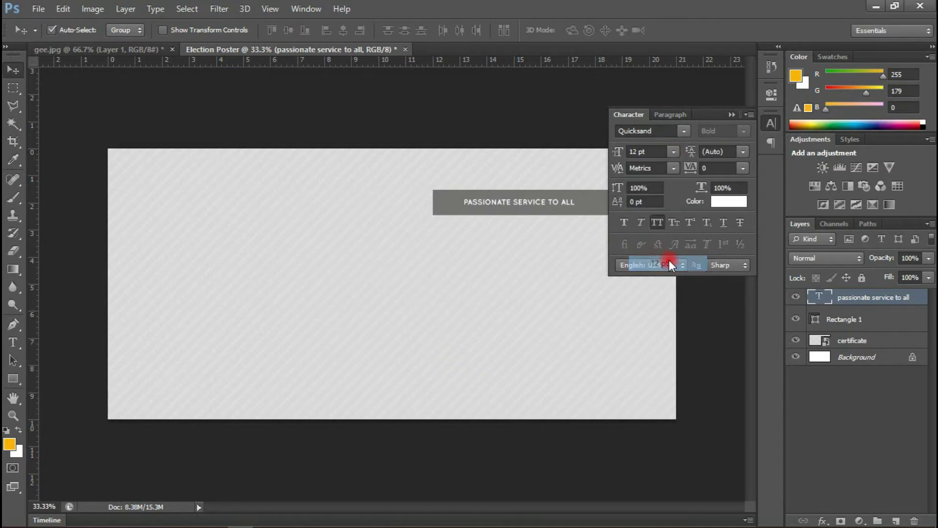
pyautogui.click(673, 151)
pyautogui.click(666, 289)
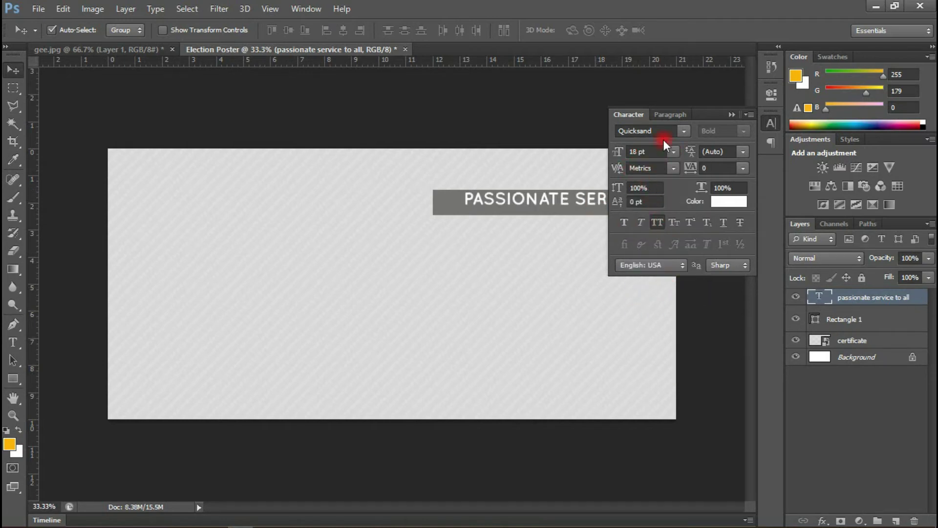
pyautogui.write('Mono')
pyautogui.press('Return')
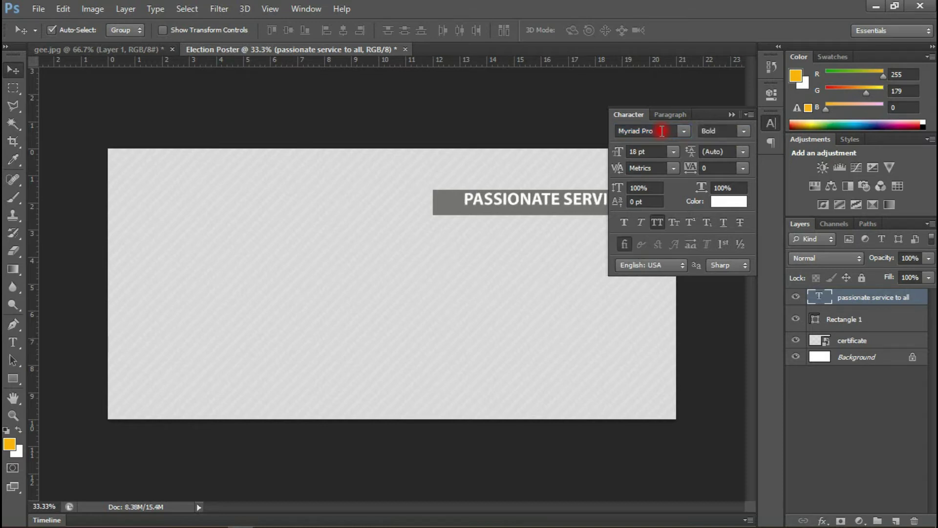
# Scale the slogan to fill the bar and centre it inside
pyautogui.hotkey('ctrl', 't')
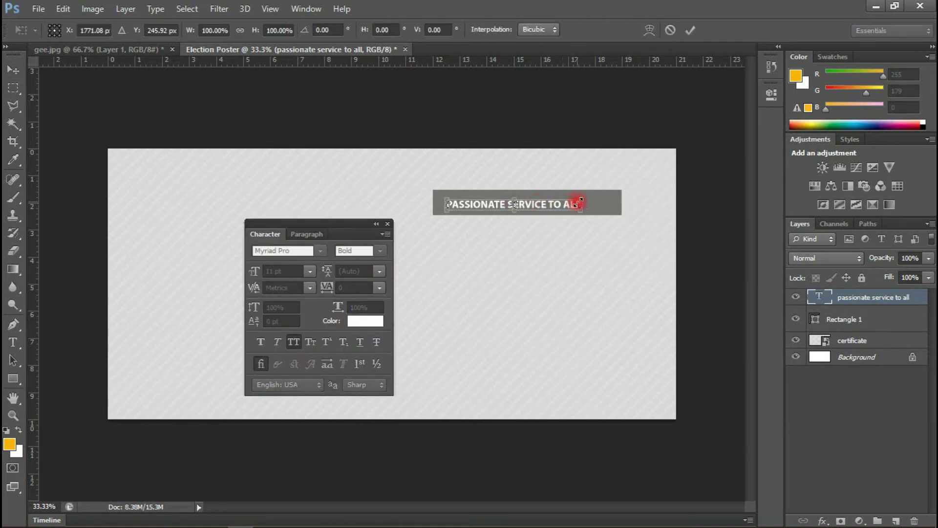
pyautogui.moveTo(581, 197); pyautogui.dragTo(597, 186)
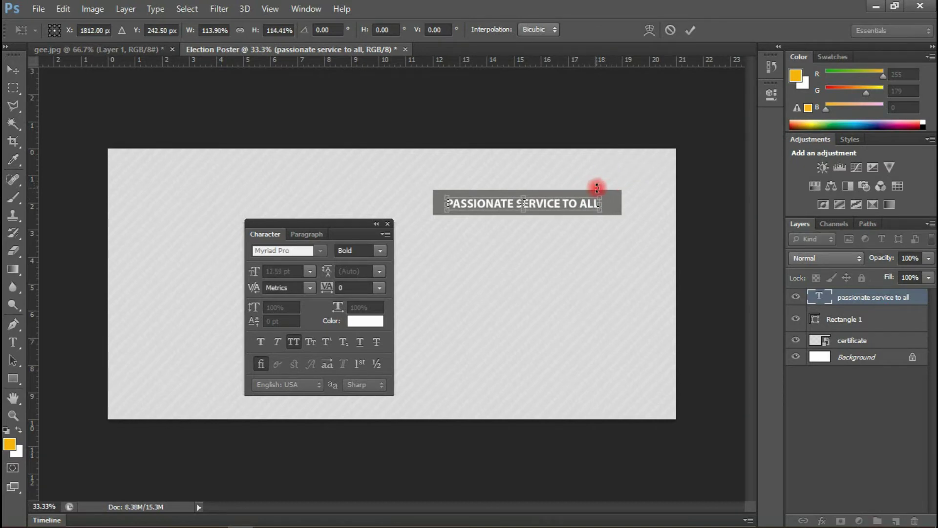
pyautogui.press('Return')
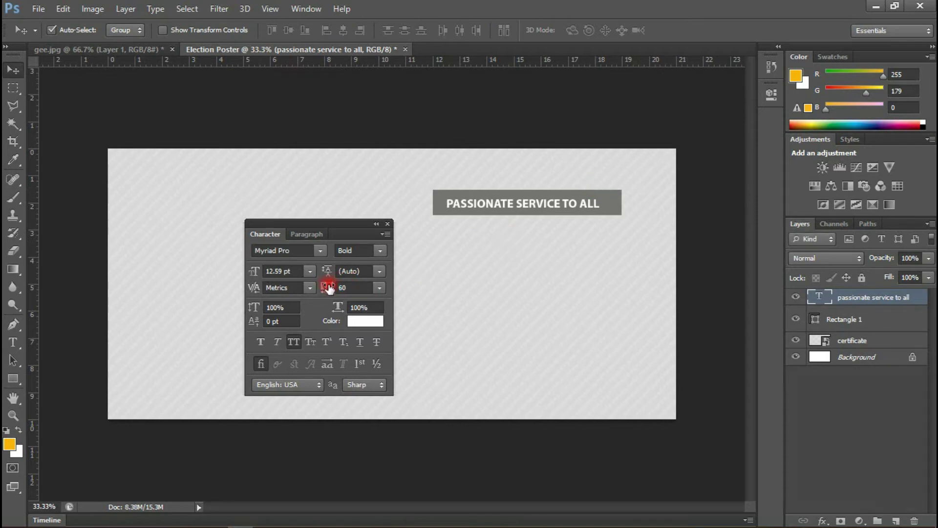
pyautogui.moveTo(493, 208); pyautogui.dragTo(488, 207)
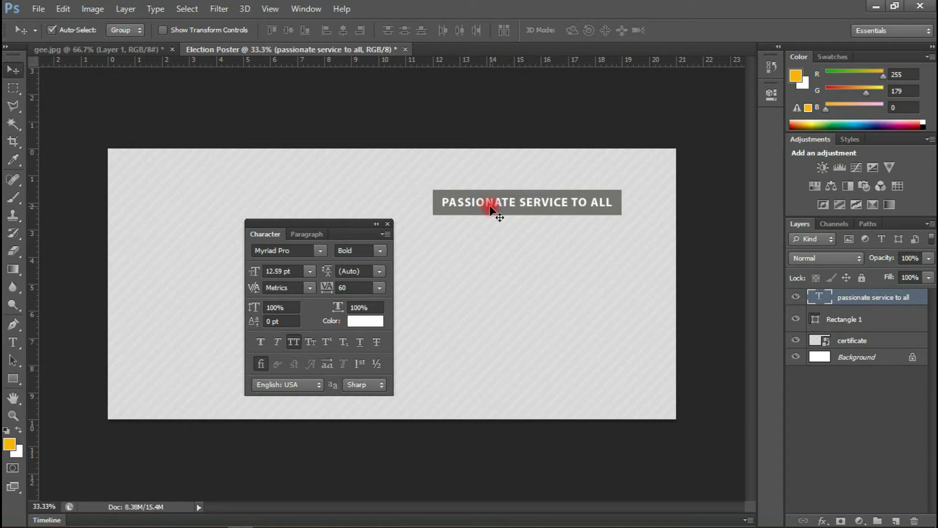
pyautogui.keyDown('shift'); pyautogui.click(864, 318); pyautogui.keyUp('shift')
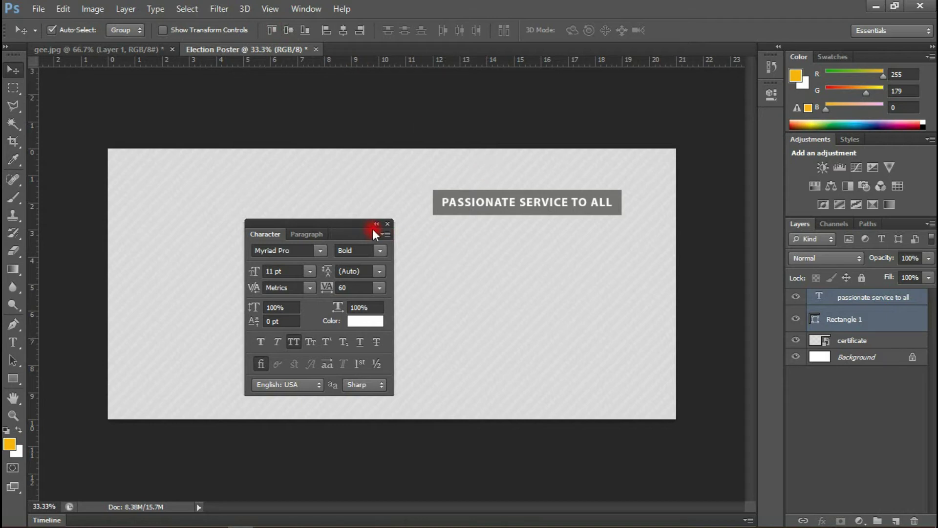
pyautogui.moveTo(362, 221); pyautogui.dragTo(773, 115)
pyautogui.press('t')
pyautogui.click(413, 287)
pyautogui.click(98, 31)
pyautogui.write('Amar')
pyautogui.click(207, 30)
pyautogui.click(380, 344)
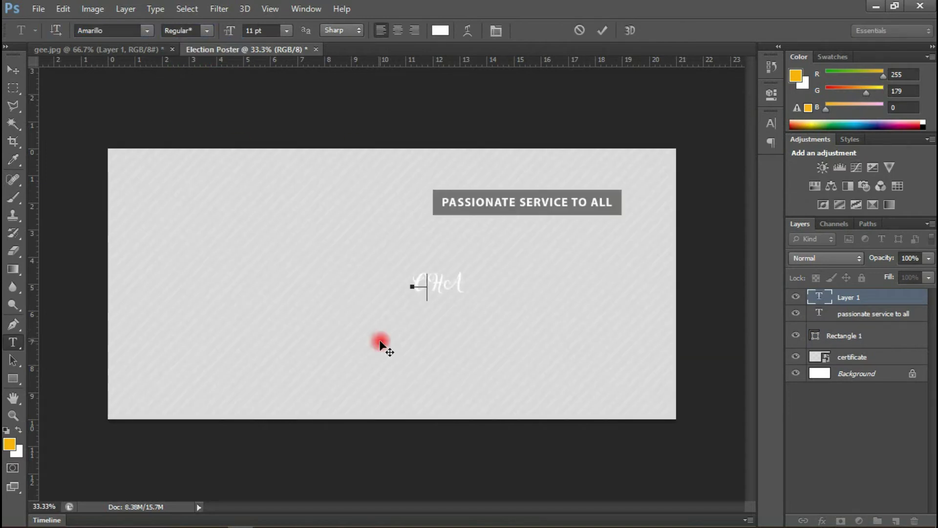
pyautogui.hotkey('ctrl', 't')
pyautogui.write('rlotte')
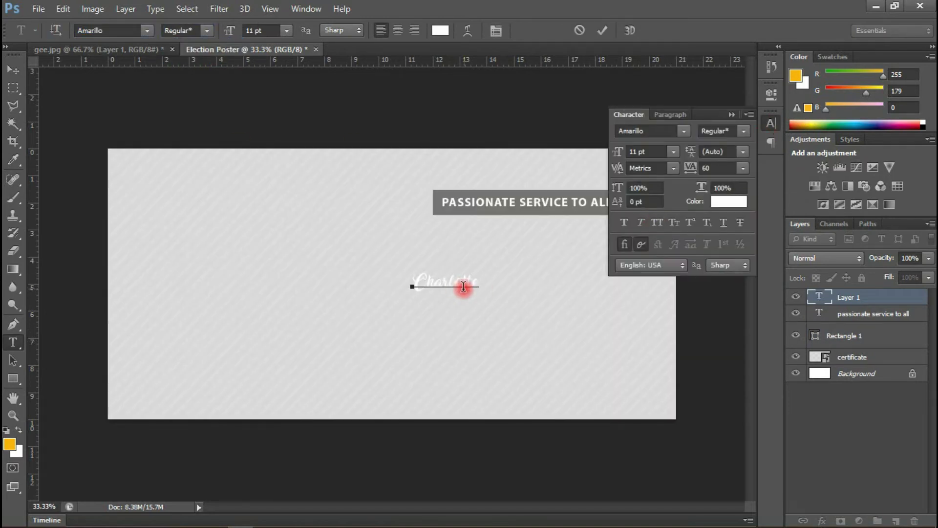
pyautogui.hotkey('ctrl', 'Return')
pyautogui.click(729, 201)
pyautogui.click(608, 213)
pyautogui.hotkey('ctrl', 't')
pyautogui.moveTo(541, 281); pyautogui.dragTo(442, 278)
pyautogui.press('Return')
pyautogui.press('t')
pyautogui.click(421, 344)
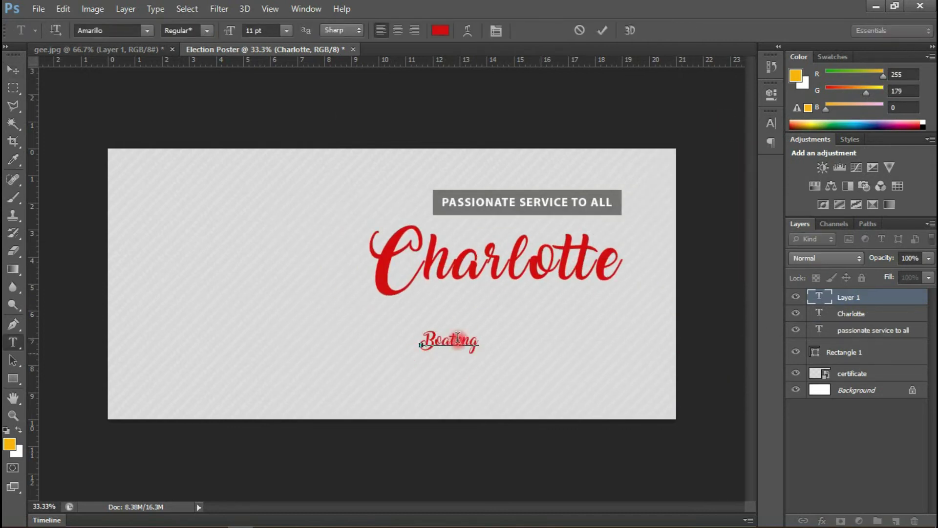
pyautogui.hotkey('ctrl', 'Return')
pyautogui.press('v')
pyautogui.click(772, 123)
pyautogui.click(646, 131)
pyautogui.click(684, 131)
pyautogui.click(665, 253)
pyautogui.hotkey('ctrl', 't')
pyautogui.moveTo(465, 336); pyautogui.dragTo(562, 307)
pyautogui.press('Return')
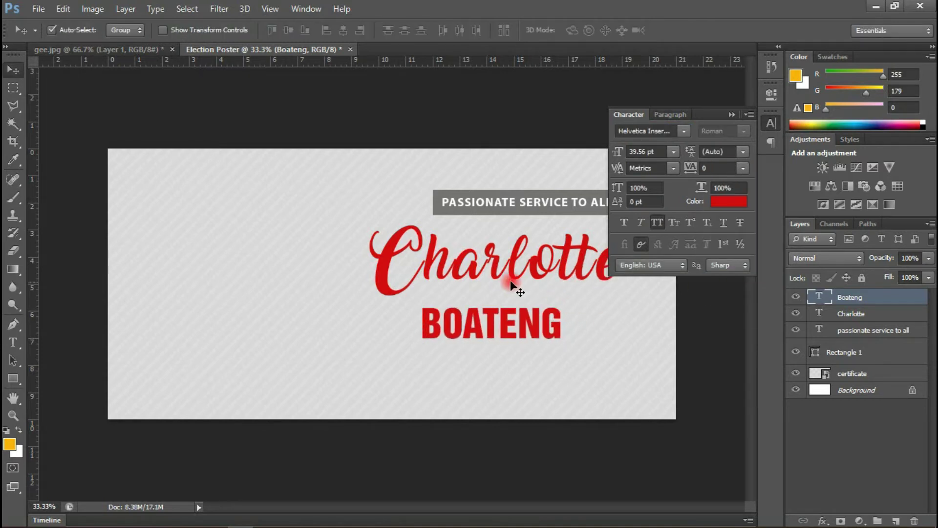
pyautogui.moveTo(489, 326); pyautogui.dragTo(510, 297)
pyautogui.press('u')
pyautogui.moveTo(349, 338); pyautogui.dragTo(604, 316)
pyautogui.click(125, 31)
pyautogui.click(59, 97)
pyautogui.press('v')
pyautogui.click(850, 324)
pyautogui.keyDown('shift'); pyautogui.click(850, 341); pyautogui.keyUp('shift')
pyautogui.click(371, 32)
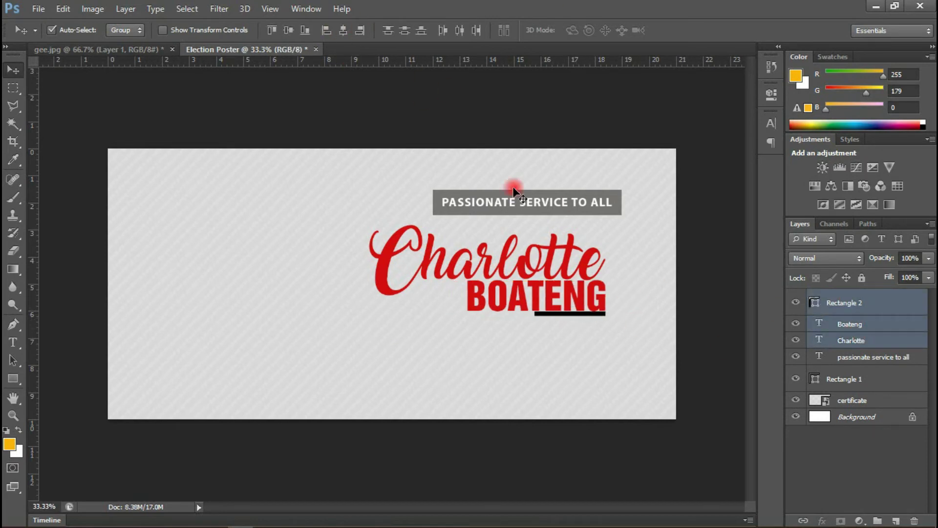
# Add the text lines 'for', 'c.u. national' and 'vice president' below the name
pyautogui.click(13, 342)
pyautogui.click(434, 352)
pyautogui.write('for')
pyautogui.click(341, 380)
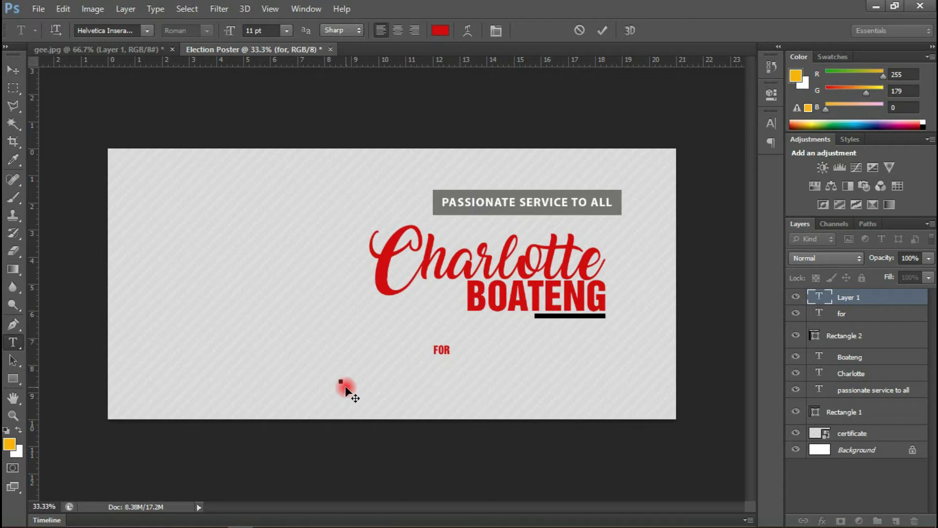
pyautogui.write('c.u. national')
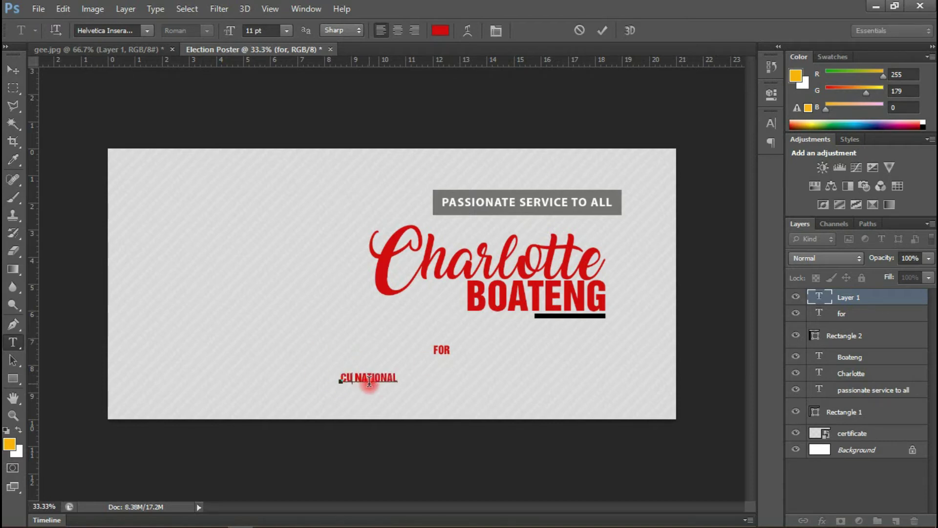
pyautogui.click(384, 389)
pyautogui.write('vice president')
pyautogui.hotkey('ctrl', 'Return')
# Enlarge VICE PRESIDENT and place C.U. NATIONAL above it
pyautogui.press('v')
pyautogui.moveTo(411, 396); pyautogui.dragTo(565, 377)
pyautogui.press('Return')
pyautogui.moveTo(371, 377); pyautogui.dragTo(449, 336)
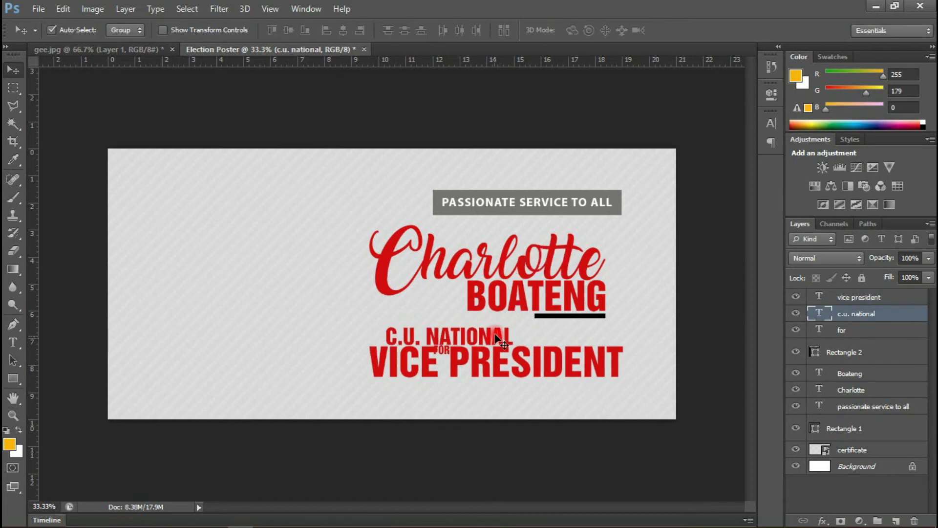
# Group the slogan text with its grey bar and move the group up
pyautogui.click(873, 406)
pyautogui.keyDown('shift'); pyautogui.click(851, 428); pyautogui.keyUp('shift')
pyautogui.hotkey('ctrl', 'g')
pyautogui.moveTo(582, 215); pyautogui.dragTo(581, 191)
pyautogui.click(850, 373)
pyautogui.keyDown('shift'); pyautogui.click(851, 390); pyautogui.keyUp('shift')
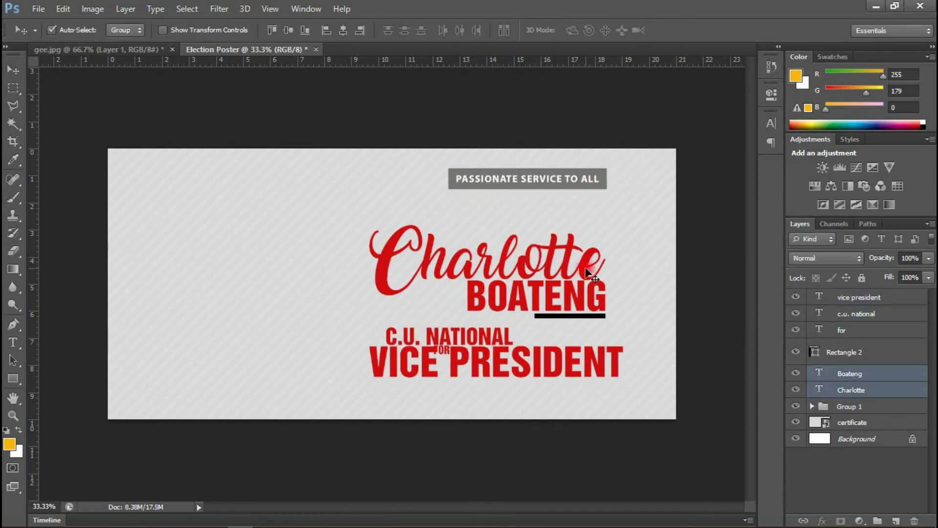
pyautogui.hotkey('ctrl', 't')
pyautogui.moveTo(370, 226); pyautogui.dragTo(430, 245)
pyautogui.press('Return')
pyautogui.moveTo(589, 317); pyautogui.dragTo(606, 286)
pyautogui.moveTo(452, 351); pyautogui.dragTo(604, 315)
# Recolour the C.U. NATIONAL text black
pyautogui.click(470, 336)
pyautogui.click(771, 123)
pyautogui.click(729, 201)
pyautogui.click(293, 461)
# Resize FOR and C.U. NATIONAL, placing FOR above C.U. NATIONAL
pyautogui.click(610, 229)
pyautogui.click(520, 362)
pyautogui.hotkey('ctrl', 't')
pyautogui.moveTo(521, 362); pyautogui.dragTo(488, 359)
pyautogui.press('Return')
pyautogui.click(469, 336)
pyautogui.hotkey('ctrl', 't')
pyautogui.moveTo(386, 327); pyautogui.dragTo(467, 325)
pyautogui.press('Return')
pyautogui.moveTo(587, 313); pyautogui.dragTo(574, 337)
pyautogui.hotkey('ctrl', 'g')
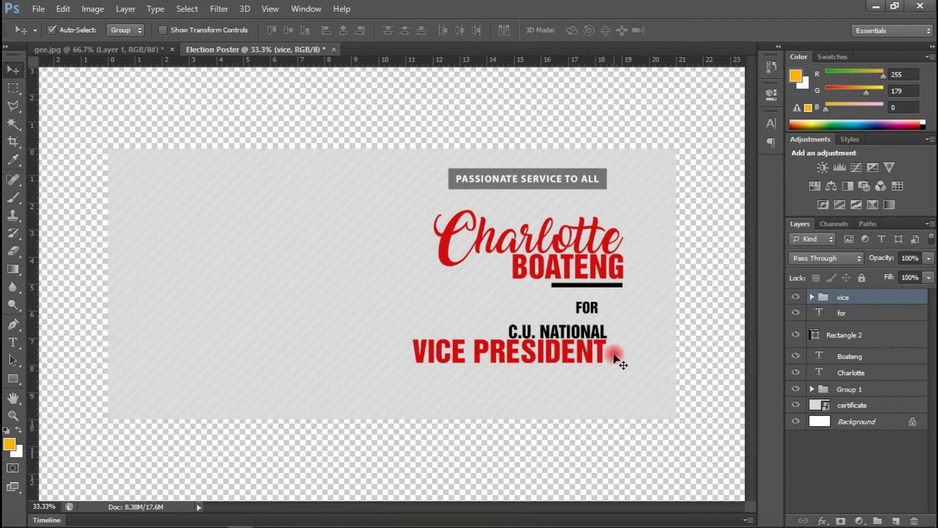
pyautogui.click(631, 281)
pyautogui.keyDown('shift'); pyautogui.click(851, 372); pyautogui.keyUp('shift')
pyautogui.hotkey('ctrl', 'g')
pyautogui.doubleClick(850, 356)
pyautogui.write('name')
pyautogui.moveTo(614, 270)
pyautogui.mouseDown()
pyautogui.moveTo(614, 256)
pyautogui.moveTo(619, 272)
pyautogui.mouseUp()
# Right-align the underline bar, name and slogan, then move the underline and title lines up
pyautogui.keyDown('ctrl'); pyautogui.click(850, 372); pyautogui.keyUp('ctrl')
pyautogui.keyDown('ctrl'); pyautogui.click(845, 335); pyautogui.keyUp('ctrl')
pyautogui.click(360, 30)
pyautogui.moveTo(599, 308); pyautogui.dragTo(600, 298)
pyautogui.click(569, 335)
pyautogui.moveTo(565, 329); pyautogui.dragTo(563, 328)
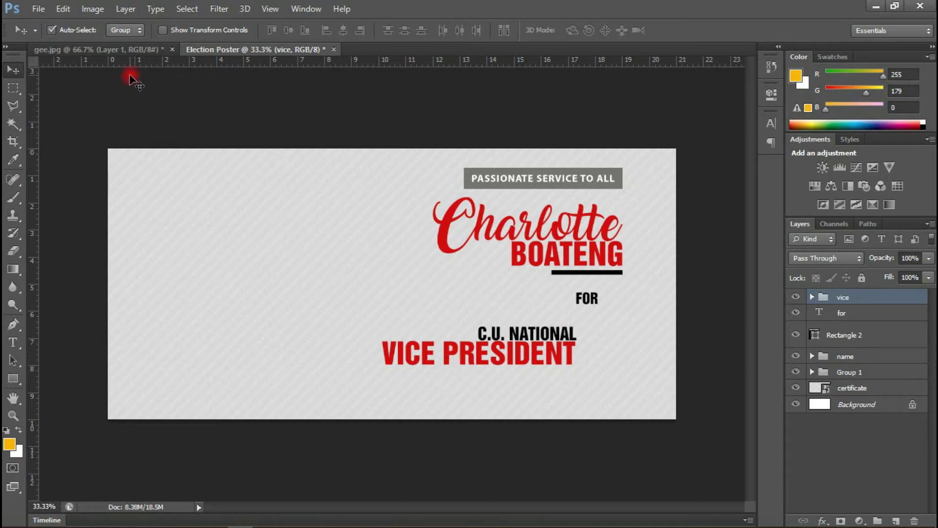
# Bring the woman's cut-out from gee.jpg into the poster, enlarged to near full height on the left
pyautogui.click(137, 51)
pyautogui.moveTo(276, 384); pyautogui.dragTo(254, 304)
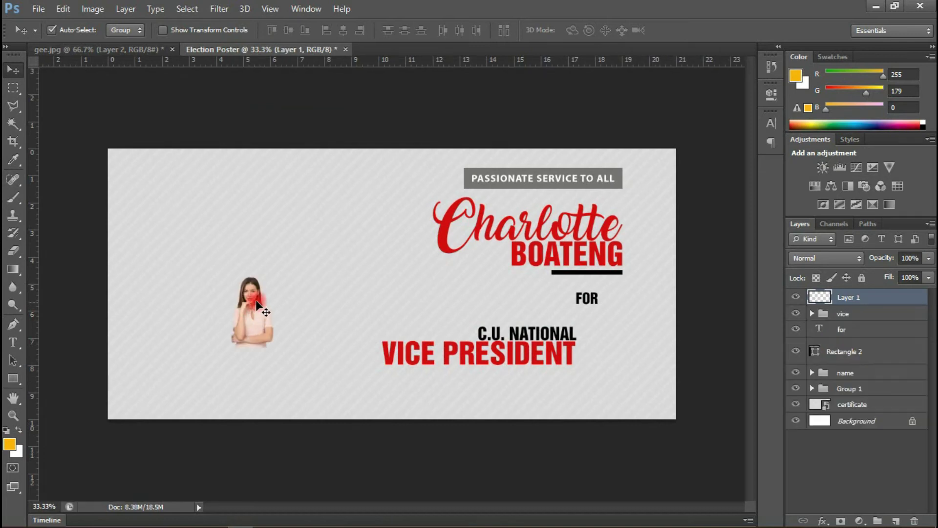
pyautogui.hotkey('ctrl', 't')
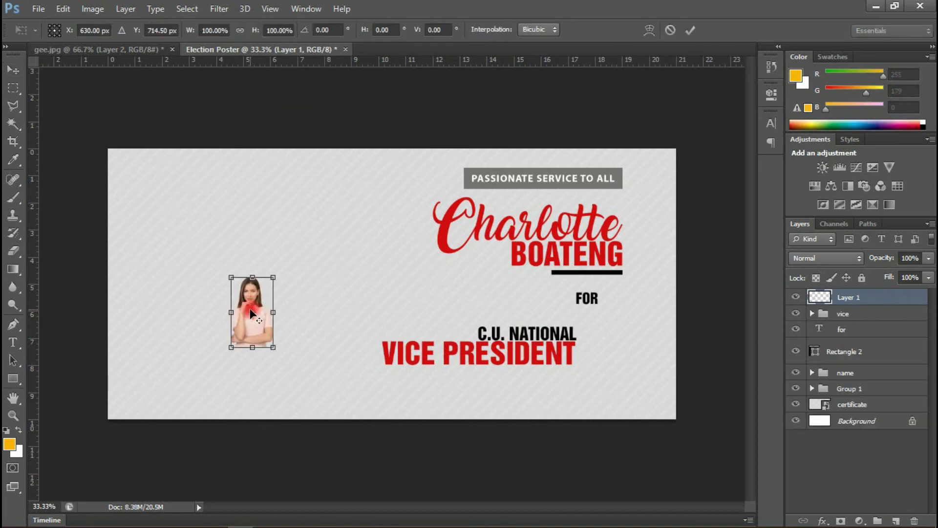
pyautogui.moveTo(275, 277); pyautogui.dragTo(392, 205)
pyautogui.press('Return')
pyautogui.moveTo(280, 323)
pyautogui.mouseDown()
pyautogui.moveTo(297, 324)
pyautogui.moveTo(288, 324)
pyautogui.mouseUp()
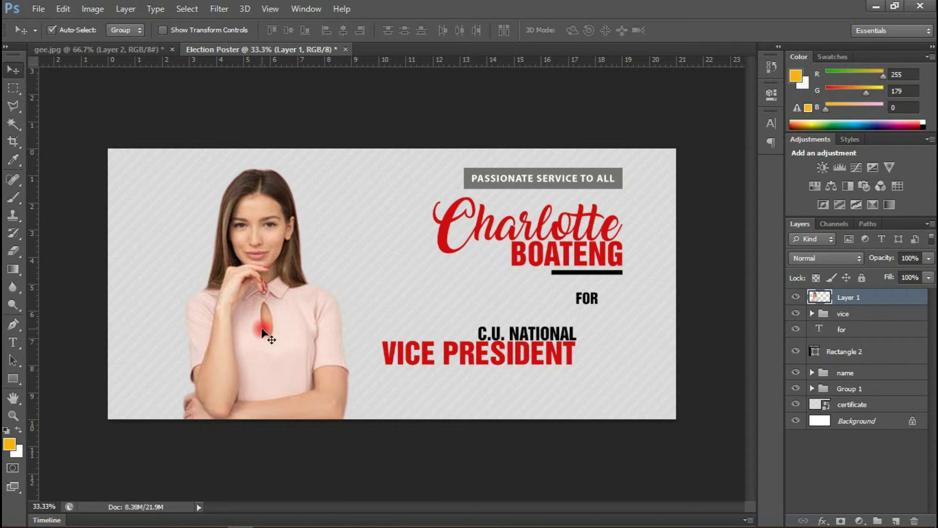
pyautogui.click(254, 57)
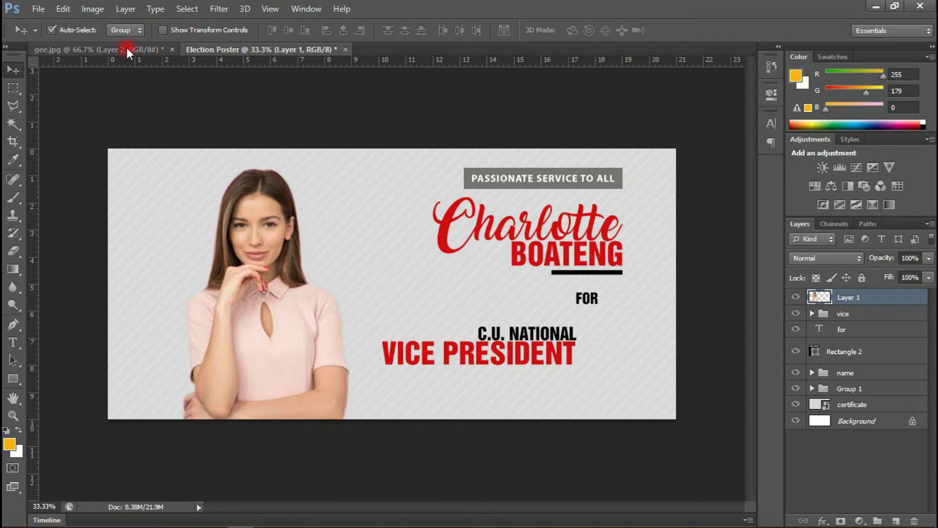
# Drop the red eagle shield from gee.jpg onto the poster and shrink it to roughly half size
pyautogui.moveTo(127, 50); pyautogui.dragTo(203, 136)
pyautogui.moveTo(389, 288); pyautogui.dragTo(264, 212)
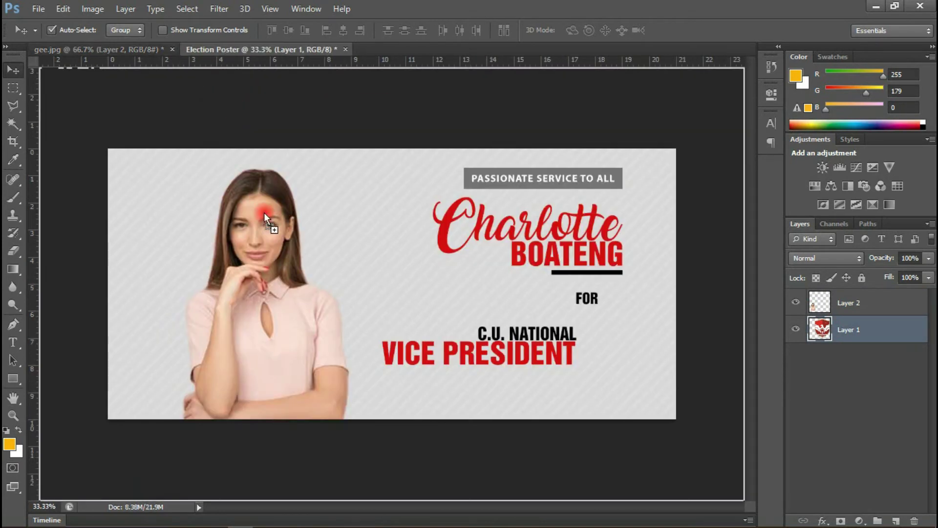
pyautogui.moveTo(321, 242); pyautogui.dragTo(383, 272)
pyautogui.click(425, 268)
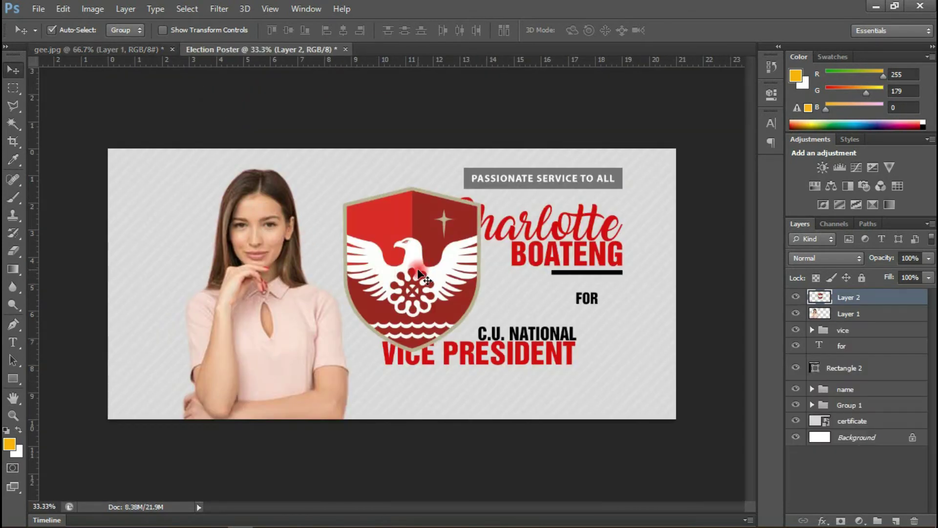
pyautogui.hotkey('ctrl', 't')
pyautogui.moveTo(343, 187); pyautogui.dragTo(141, 182)
pyautogui.press('Return')
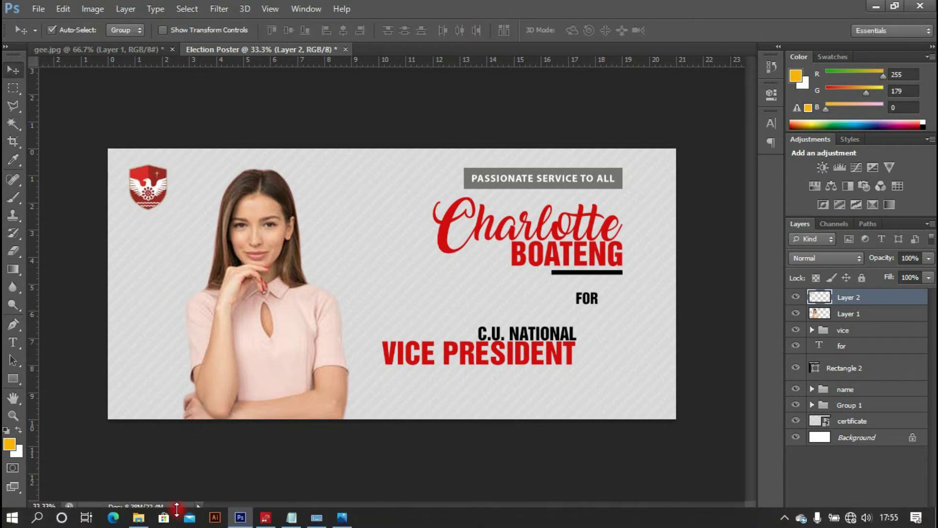
# Place Central-Uni-logo.png small in the top-left corner and move the shield beside VICE PRESIDENT
pyautogui.moveTo(138, 520)
pyautogui.click(128, 450)
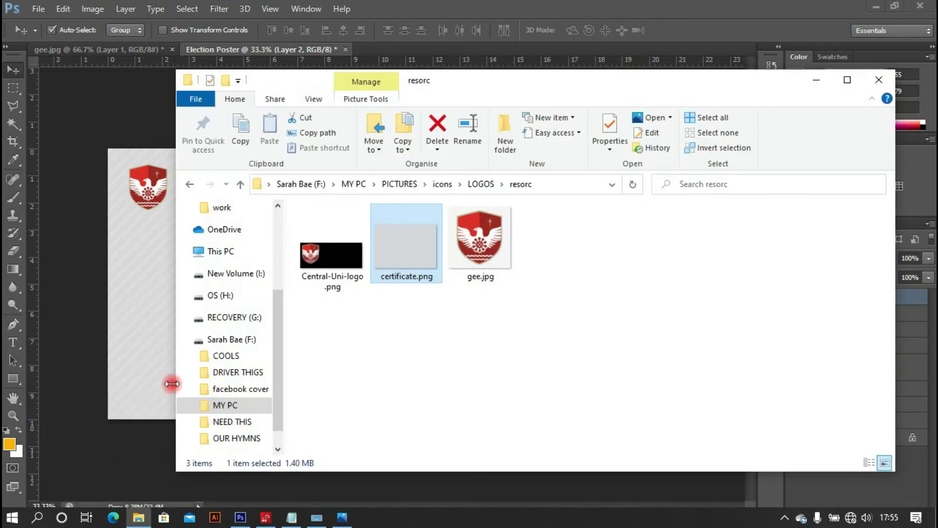
pyautogui.moveTo(336, 264); pyautogui.dragTo(151, 301)
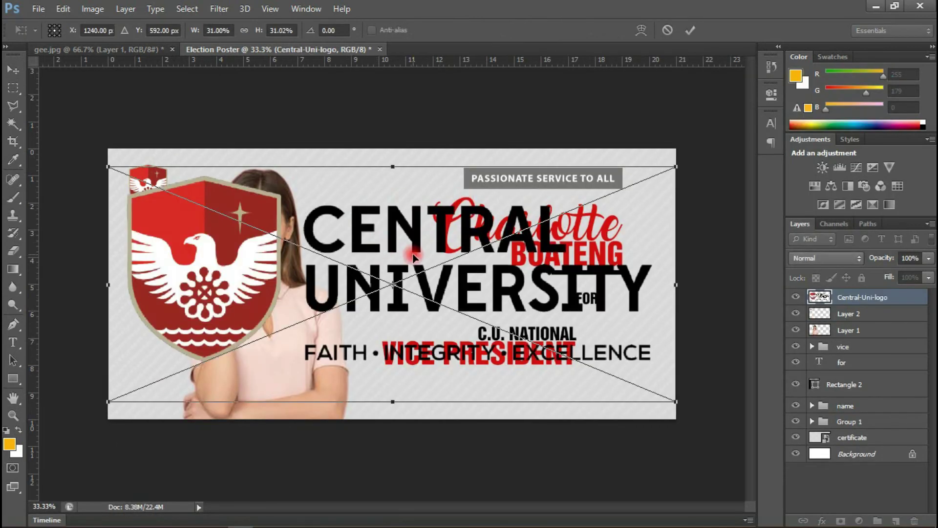
pyautogui.moveTo(674, 166); pyautogui.dragTo(443, 251)
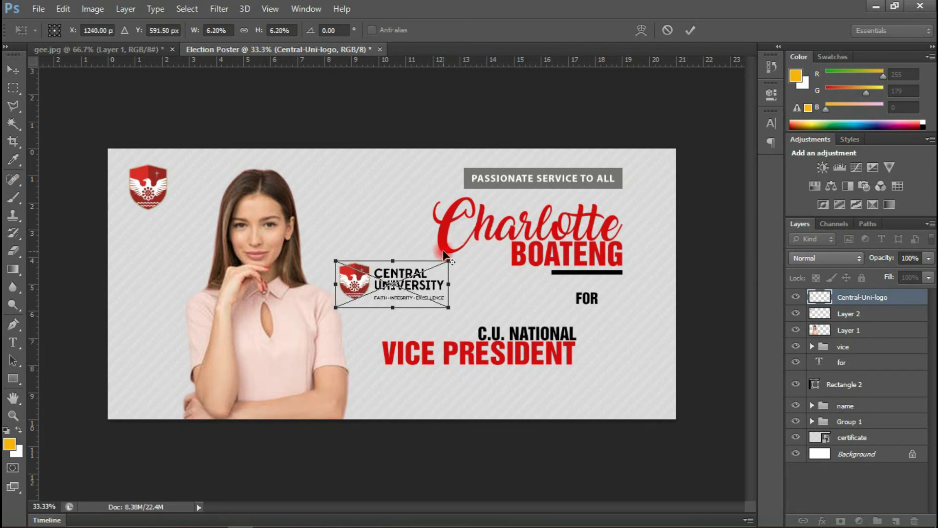
pyautogui.press('Return')
pyautogui.moveTo(153, 187); pyautogui.dragTo(621, 370)
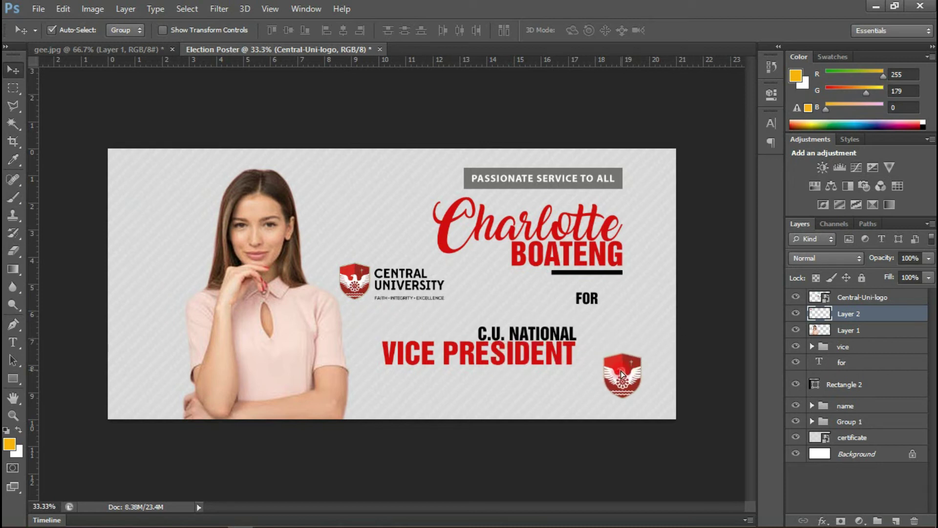
pyautogui.moveTo(354, 279); pyautogui.dragTo(130, 175)
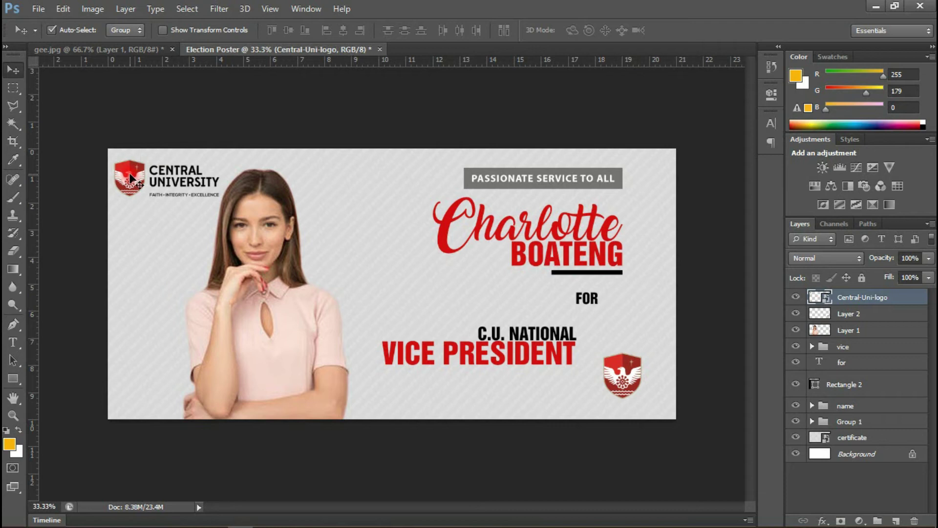
# Shrink the Central University logo further, nudge it into the corner, and adjust the portrait position
pyautogui.click(183, 194)
pyautogui.moveTo(252, 246); pyautogui.dragTo(263, 243)
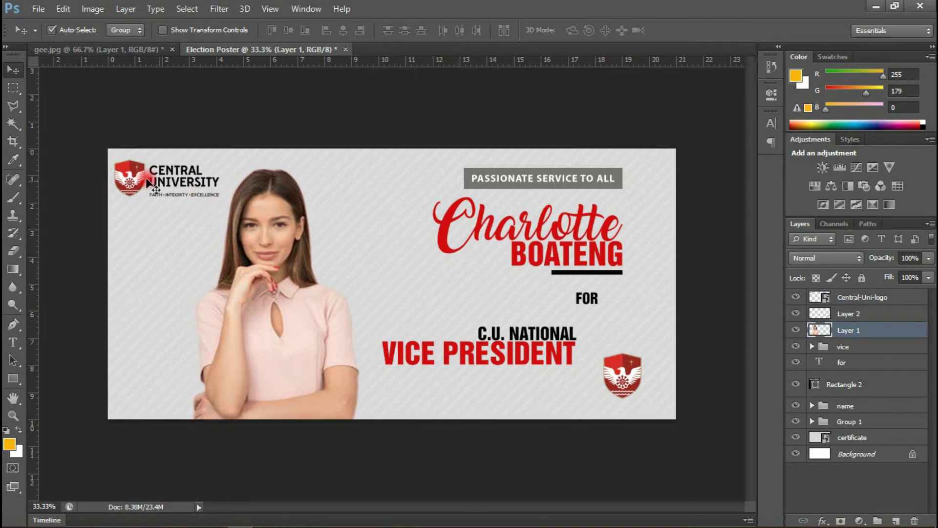
pyautogui.click(126, 182)
pyautogui.hotkey('ctrl', 't')
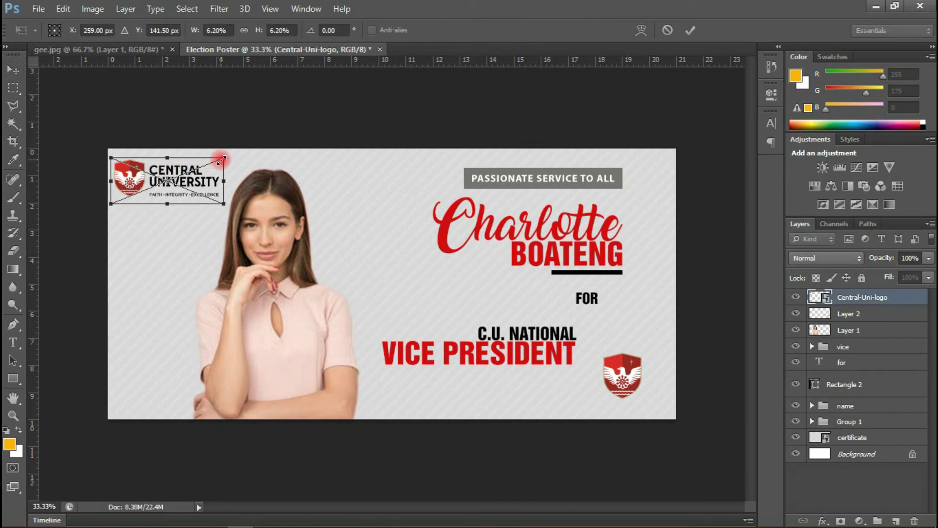
pyautogui.moveTo(221, 158); pyautogui.dragTo(212, 163)
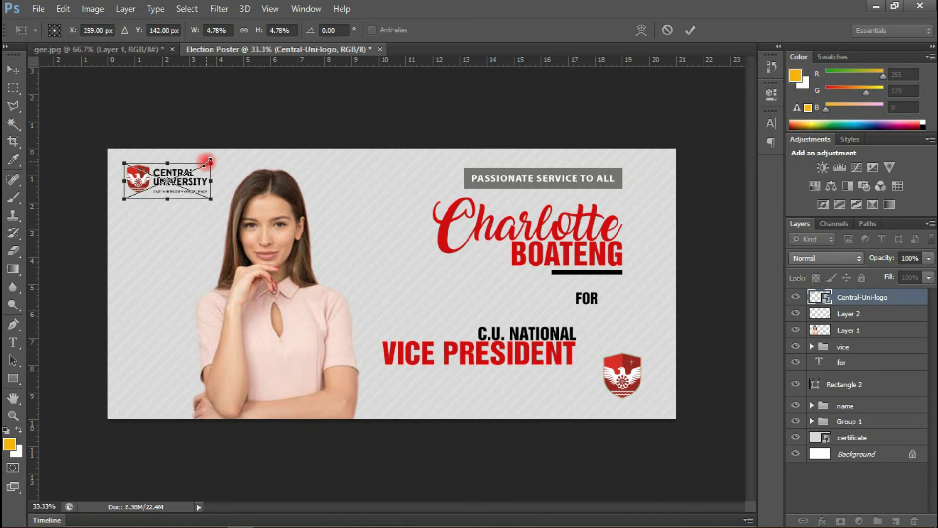
pyautogui.press('Return')
pyautogui.moveTo(146, 181); pyautogui.dragTo(144, 183)
pyautogui.hotkey('shift', 'Left')
pyautogui.hotkey('shift', 'Left')
pyautogui.hotkey('shift', 'Left')
pyautogui.hotkey('shift', 'Down')
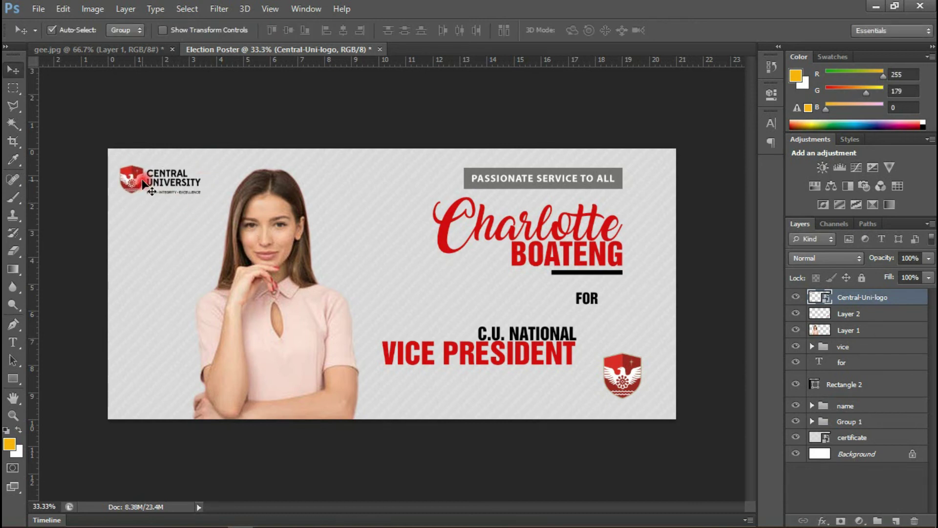
pyautogui.moveTo(269, 229); pyautogui.dragTo(254, 231)
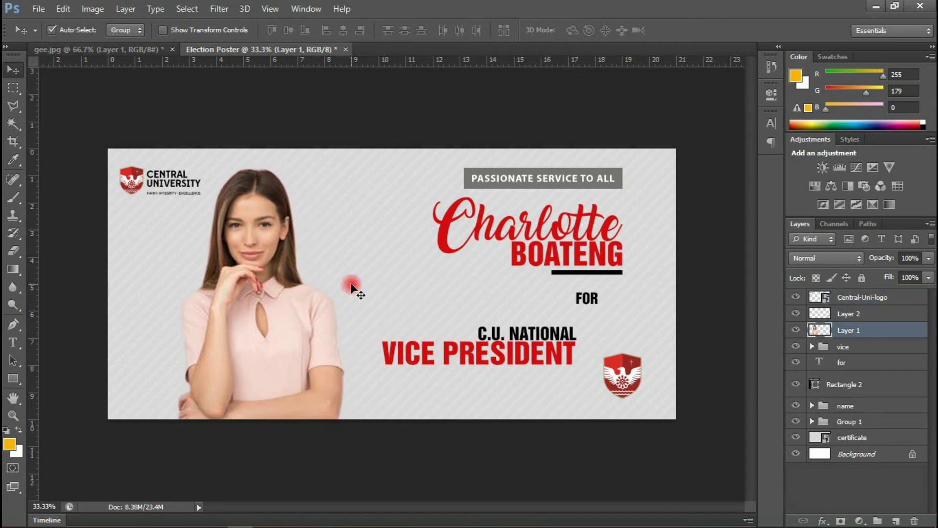
# Recolour the VICE PRESIDENT text with a darker red sampled from the poster
pyautogui.click(616, 371)
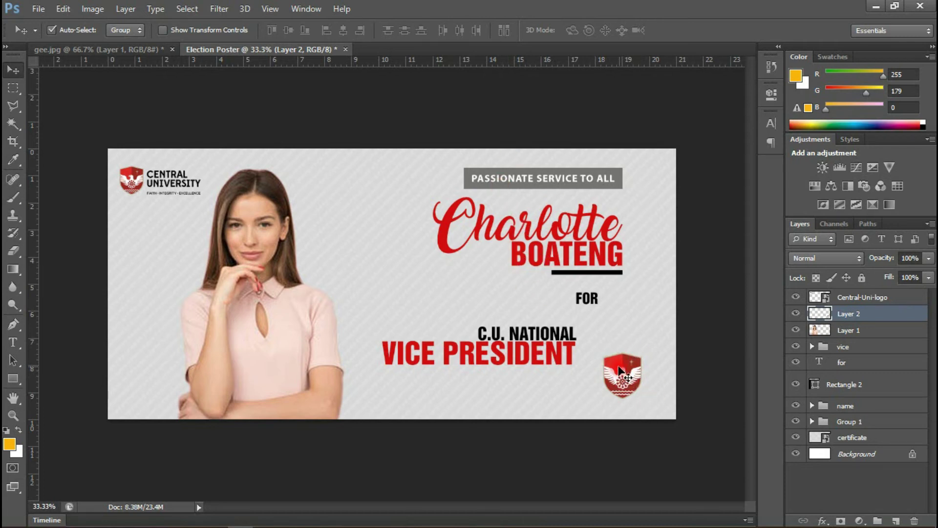
pyautogui.click(533, 343)
pyautogui.click(813, 346)
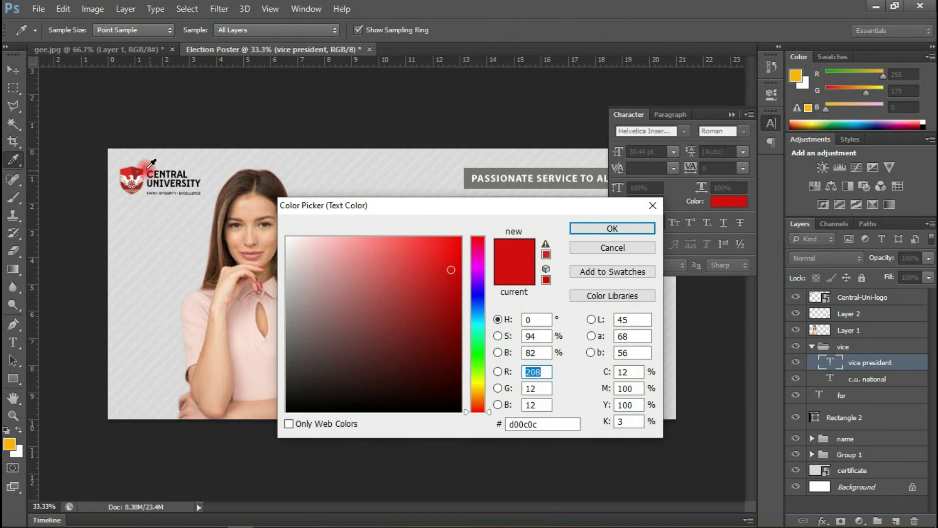
pyautogui.moveTo(401, 209); pyautogui.dragTo(435, 382)
pyautogui.click(628, 364)
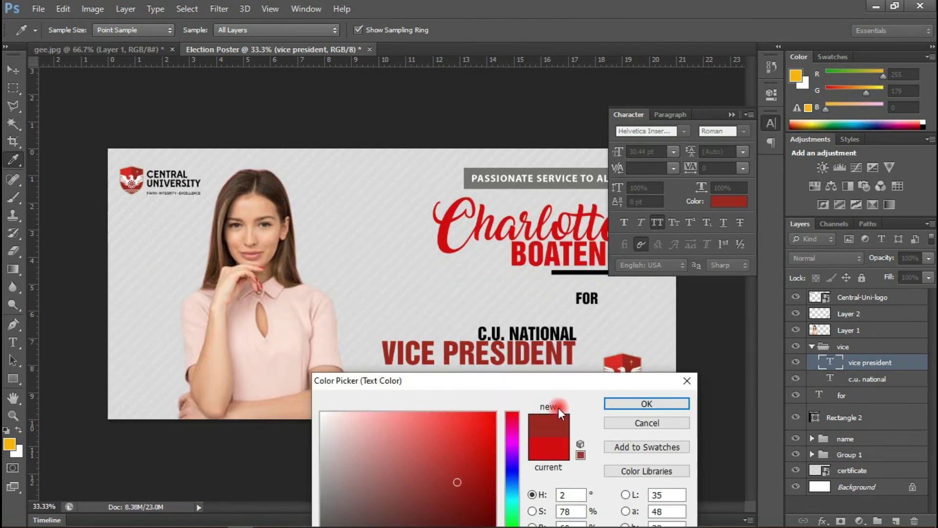
pyautogui.click(647, 404)
pyautogui.click(812, 346)
pyautogui.click(812, 405)
pyautogui.click(860, 421)
pyautogui.keyDown('shift'); pyautogui.click(862, 438); pyautogui.keyUp('shift')
pyautogui.click(730, 201)
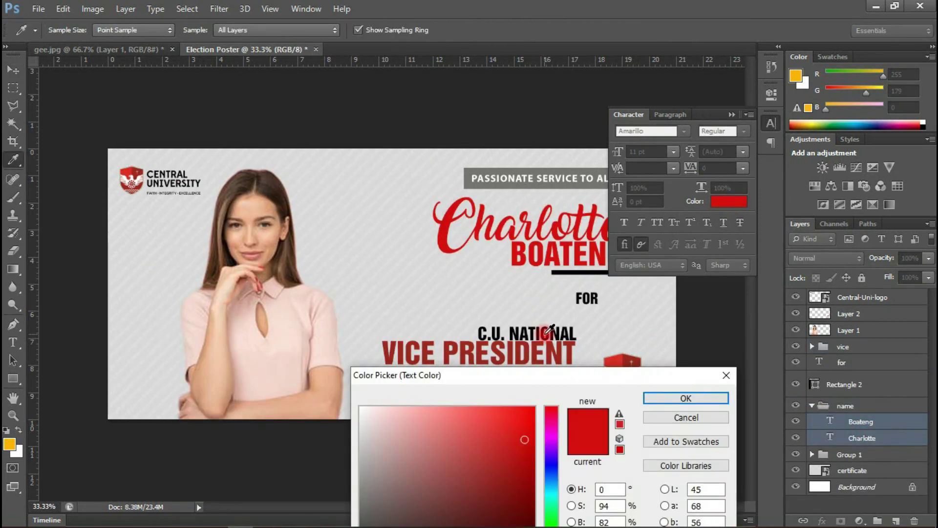
pyautogui.click(546, 336)
pyautogui.click(686, 398)
# Fade the bottom-right shield to 40% opacity and shift the VICE PRESIDENT group left
pyautogui.click(626, 381)
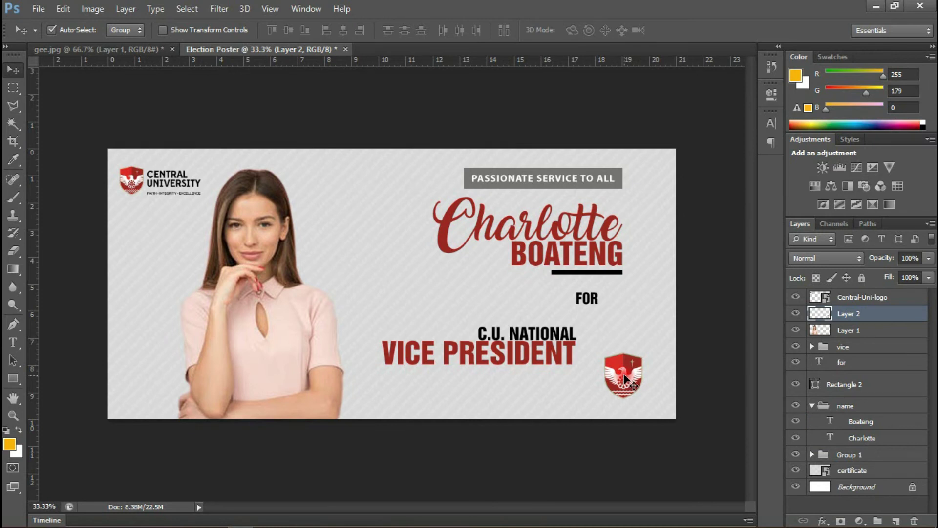
pyautogui.click(862, 278)
pyautogui.click(929, 258)
pyautogui.press('4')
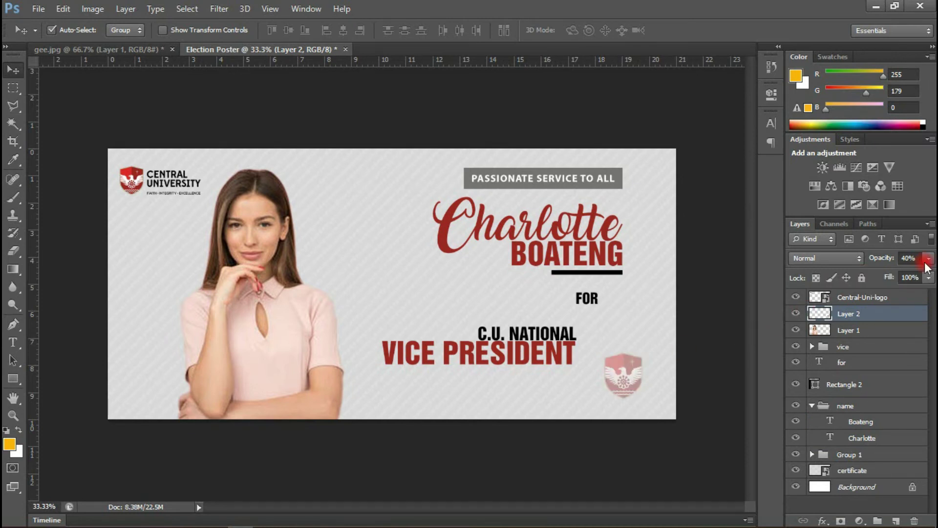
pyautogui.moveTo(479, 353); pyautogui.dragTo(470, 351)
pyautogui.click(635, 361)
# Add an 'election' text layer beside the faded shield
pyautogui.click(627, 377)
pyautogui.click(10, 351)
pyautogui.click(12, 401)
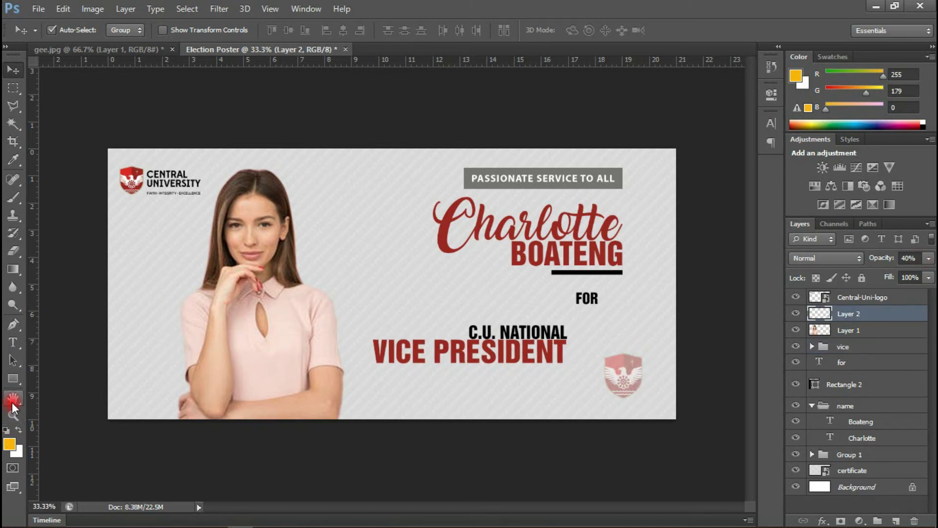
pyautogui.click(13, 342)
pyautogui.click(555, 379)
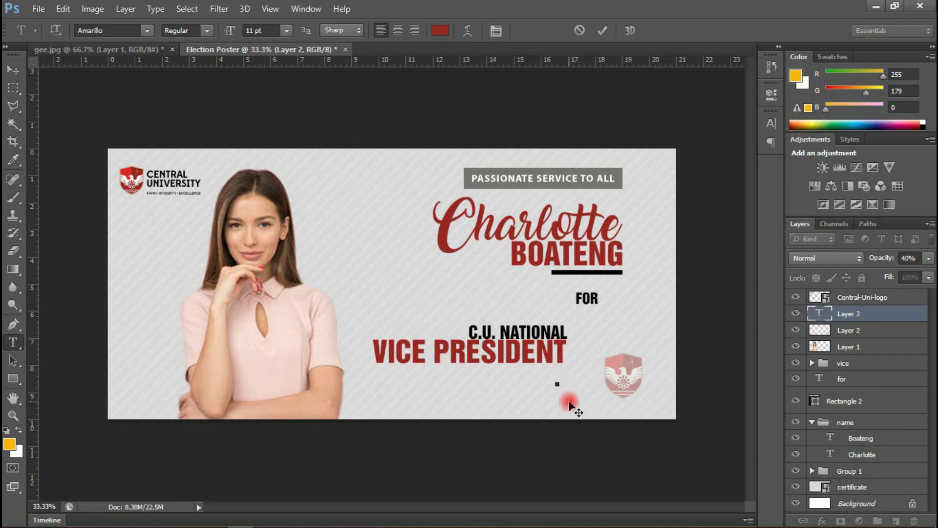
pyautogui.write('electio')
pyautogui.press('ctrl')
pyautogui.click(603, 30)
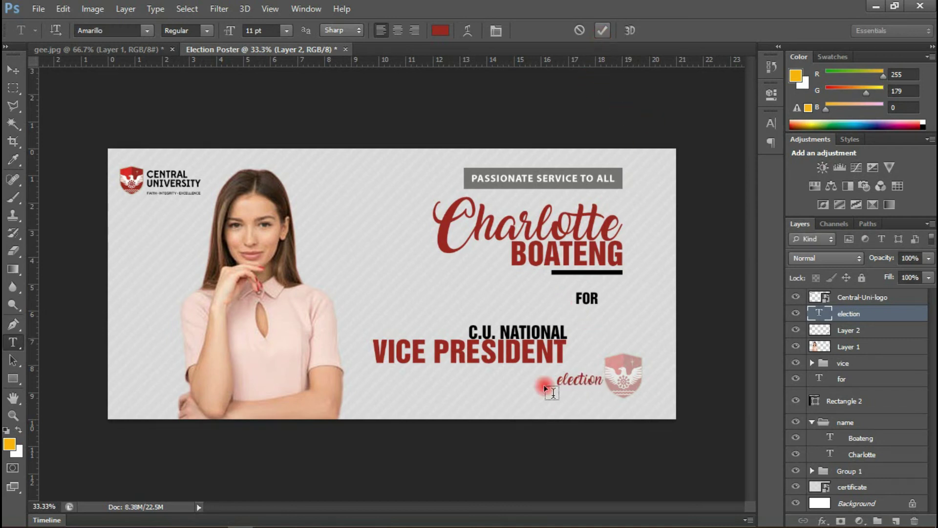
# Add '2020' text below VICE PRESIDENT and move the election text onto the shield
pyautogui.click(499, 390)
pyautogui.write('2020')
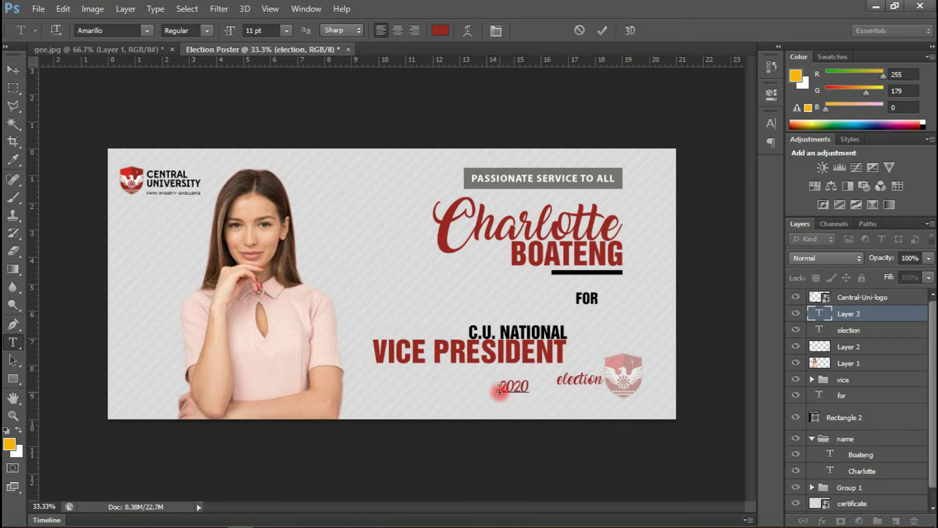
pyautogui.click(12, 70)
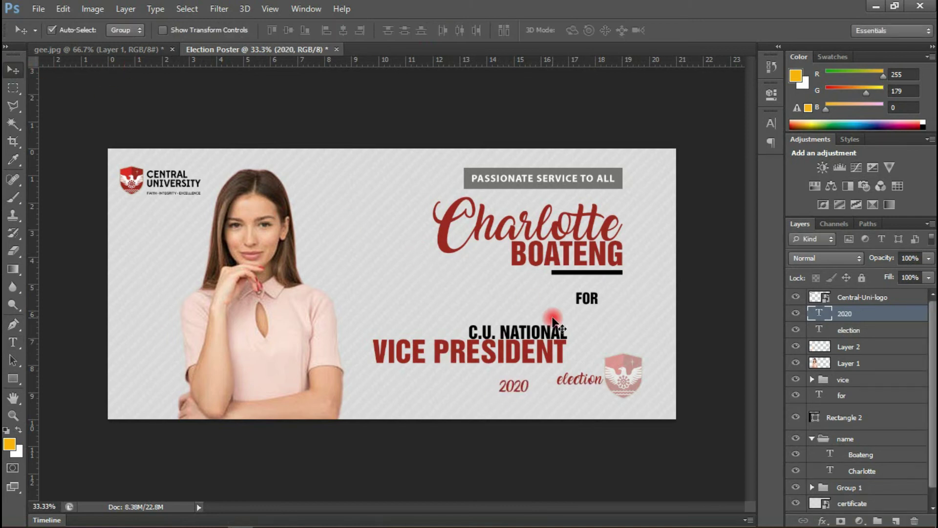
pyautogui.moveTo(576, 379); pyautogui.dragTo(614, 370)
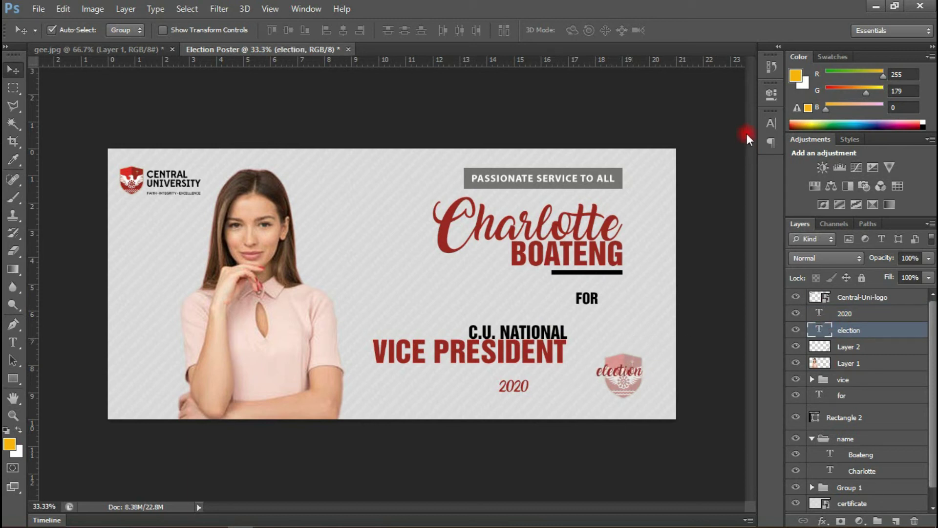
# Set the election text to Myriad Pro Bold, all caps, without italic
pyautogui.click(772, 121)
pyautogui.click(656, 131)
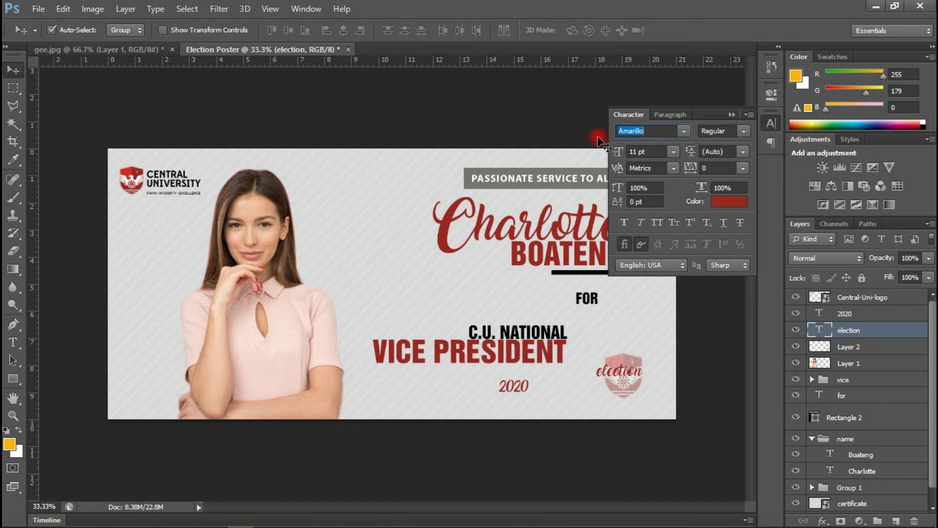
pyautogui.write('Myriad Pro')
pyautogui.press('Return')
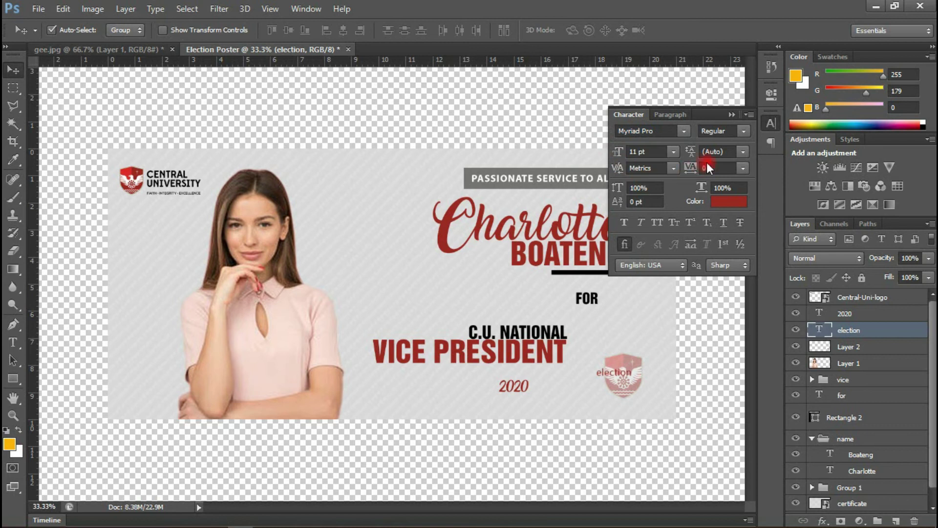
pyautogui.click(744, 132)
pyautogui.click(717, 233)
pyautogui.click(656, 222)
pyautogui.click(641, 221)
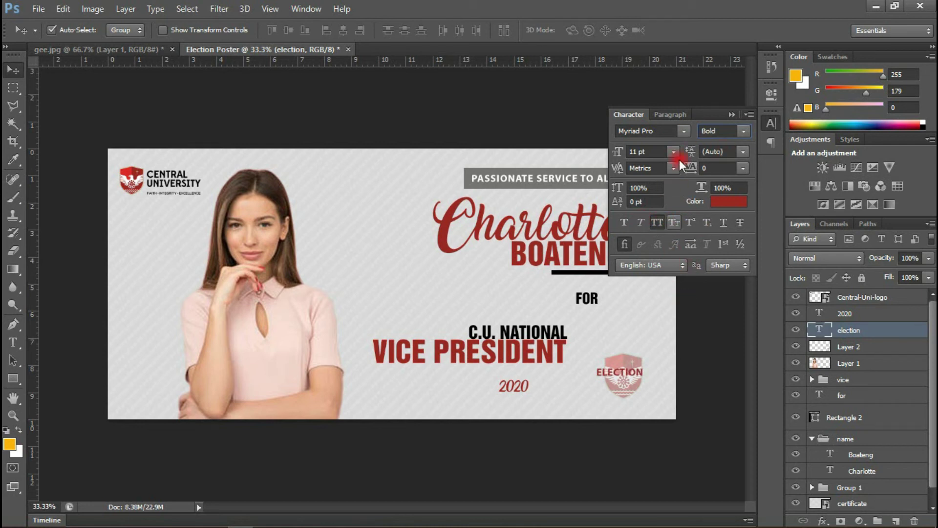
# Enlarge ELECTION on the badge and move 2020 directly beneath it
pyautogui.hotkey('ctrl', 't')
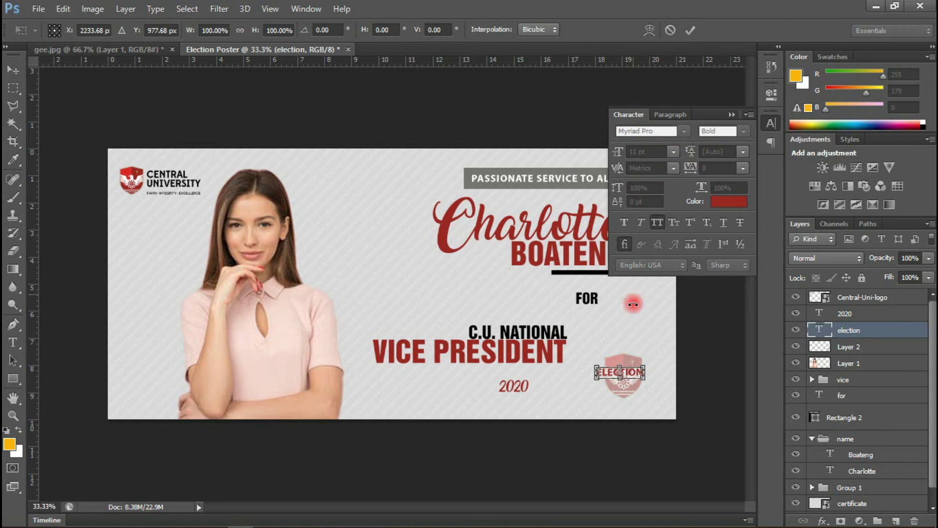
pyautogui.moveTo(645, 367)
pyautogui.mouseDown()
pyautogui.moveTo(655, 354)
pyautogui.moveTo(658, 366)
pyautogui.mouseUp()
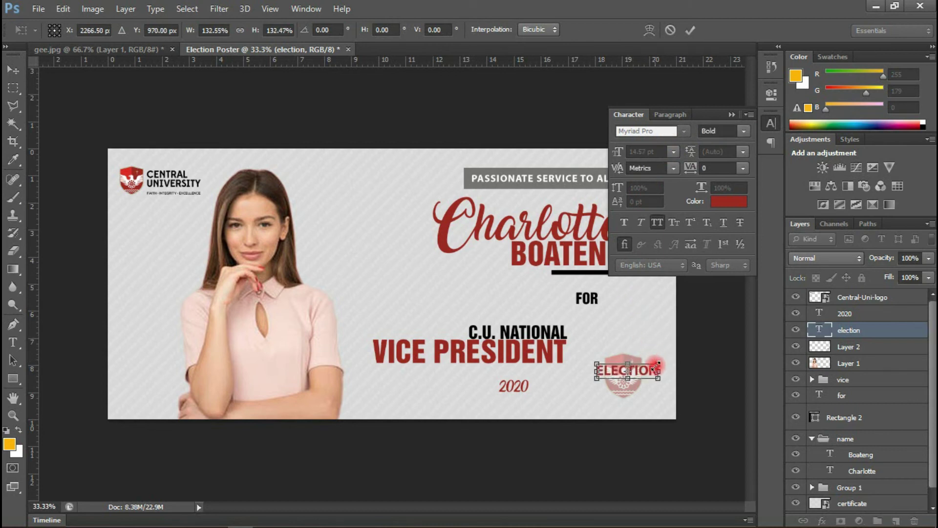
pyautogui.press('Return')
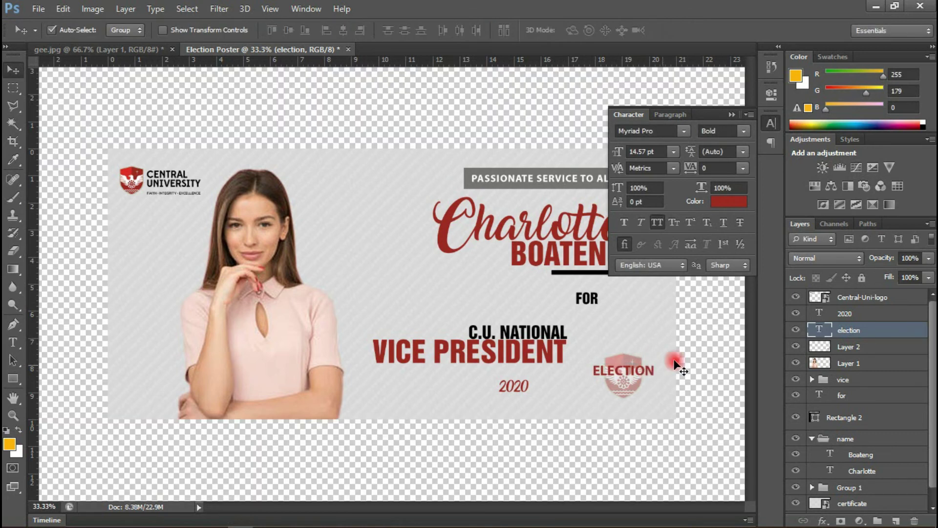
pyautogui.moveTo(530, 393); pyautogui.dragTo(628, 388)
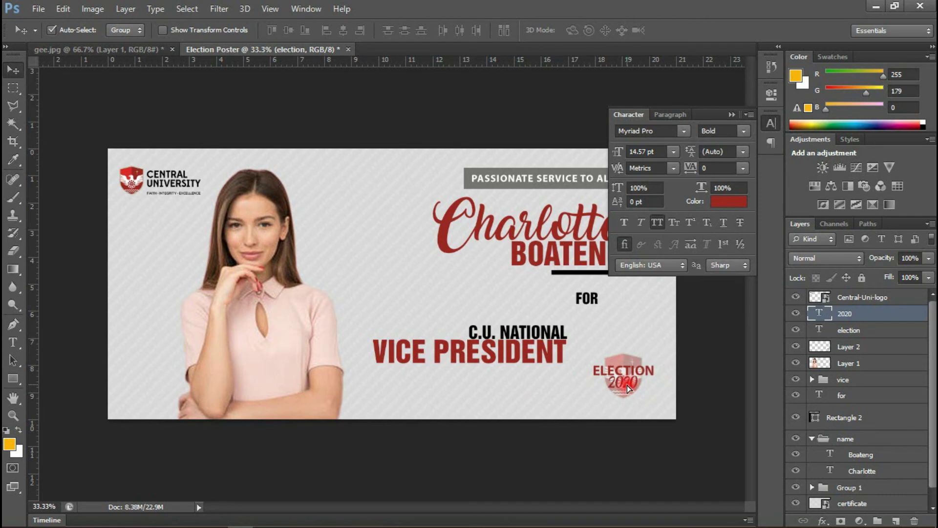
pyautogui.moveTo(645, 130); pyautogui.dragTo(587, 136)
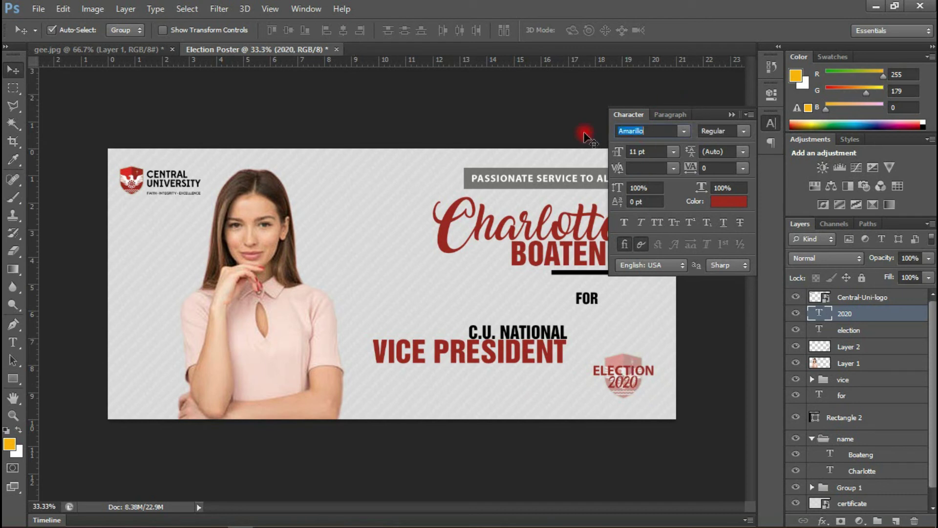
# Switch 2020 and ELECTION to the ObelixPro font and nudge them into place on the badge
pyautogui.write('ObelixPro')
pyautogui.press('Return')
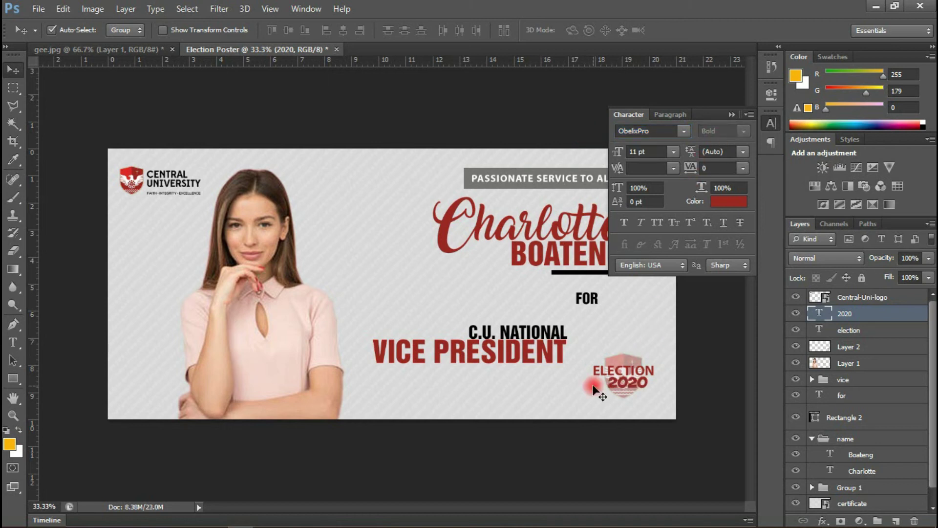
pyautogui.press('Down')
pyautogui.press('Down')
pyautogui.click(849, 331)
pyautogui.click(645, 131)
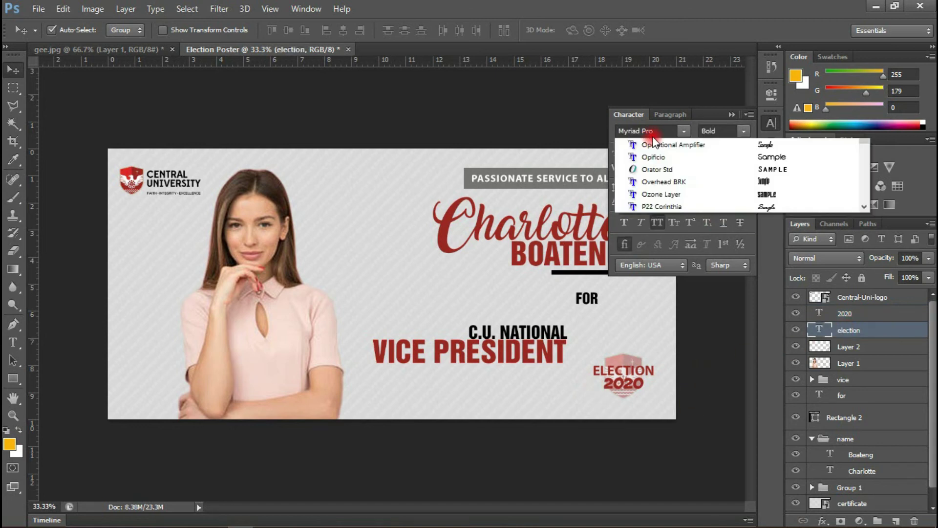
pyautogui.click(651, 132)
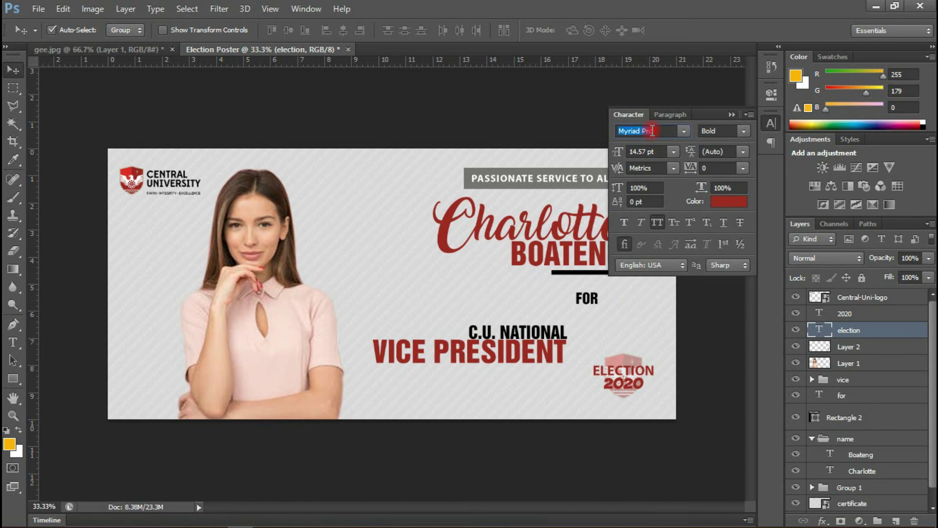
pyautogui.write('ObelixPro')
pyautogui.press('Return')
pyautogui.moveTo(667, 365); pyautogui.dragTo(656, 364)
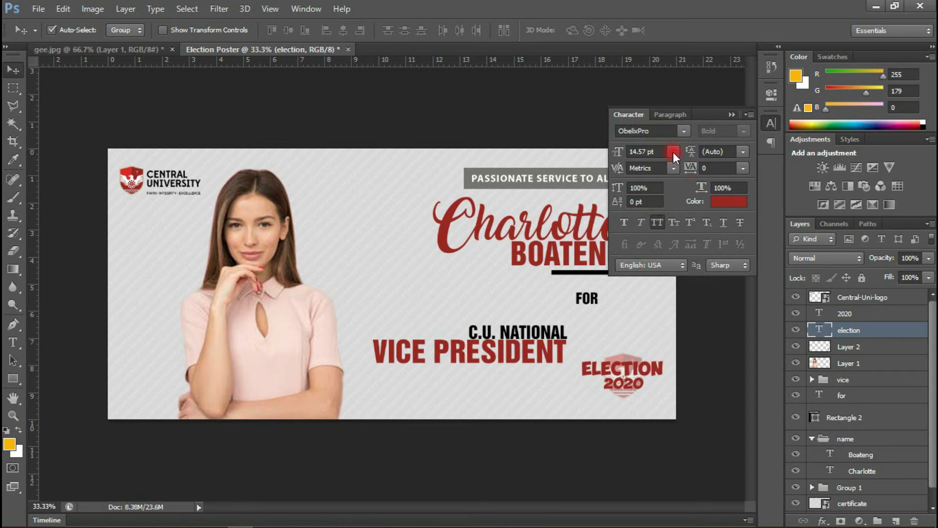
# Change ELECTION's font size to 9.5 pt, then to 12.57 pt
pyautogui.click(641, 152)
pyautogui.doubleClick(641, 149)
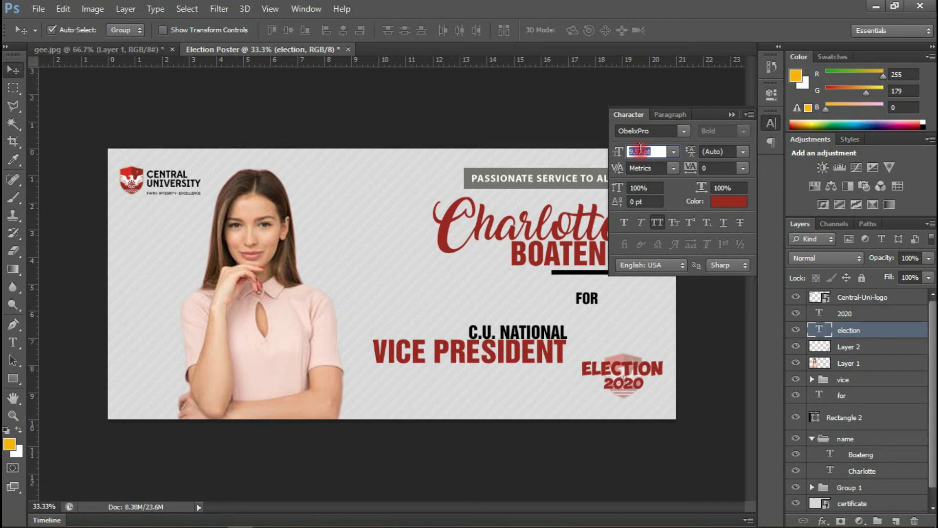
pyautogui.press('Return')
pyautogui.click(641, 150)
pyautogui.doubleClick(641, 149)
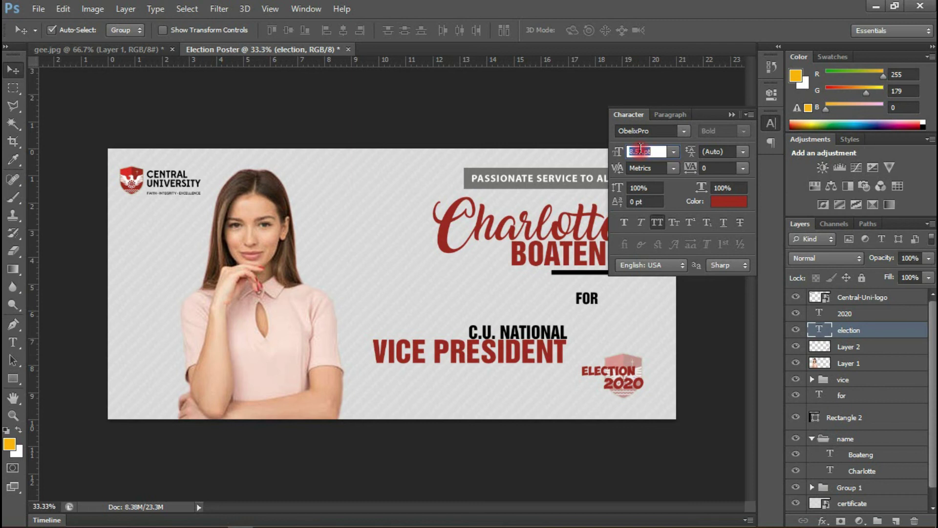
pyautogui.press('Return')
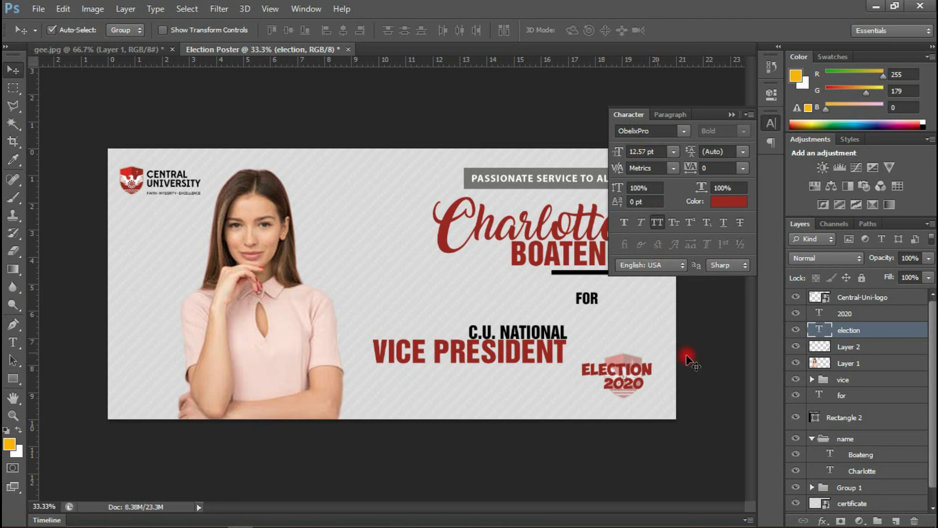
pyautogui.keyDown('ctrl'); pyautogui.click(867, 318); pyautogui.keyUp('ctrl')
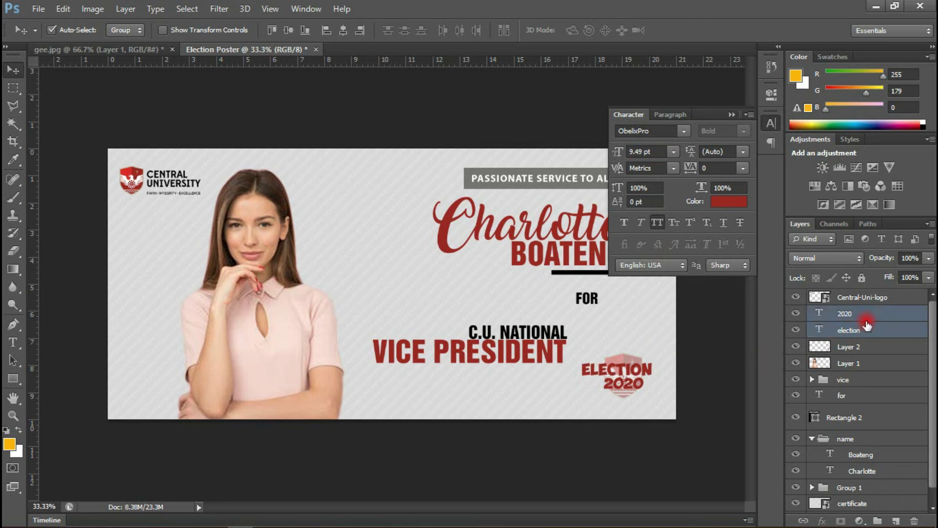
# Centre the shield, ELECTION and 2020 layers horizontally and group them as Group 2
pyautogui.keyDown('ctrl'); pyautogui.click(855, 348); pyautogui.keyUp('ctrl')
pyautogui.click(641, 191)
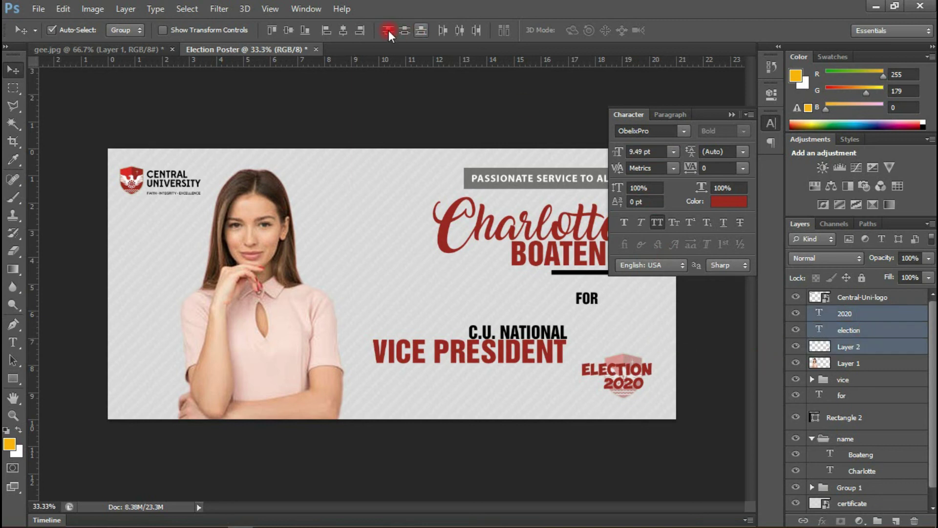
pyautogui.click(345, 27)
pyautogui.click(865, 346)
pyautogui.hotkey('ctrl', 'g')
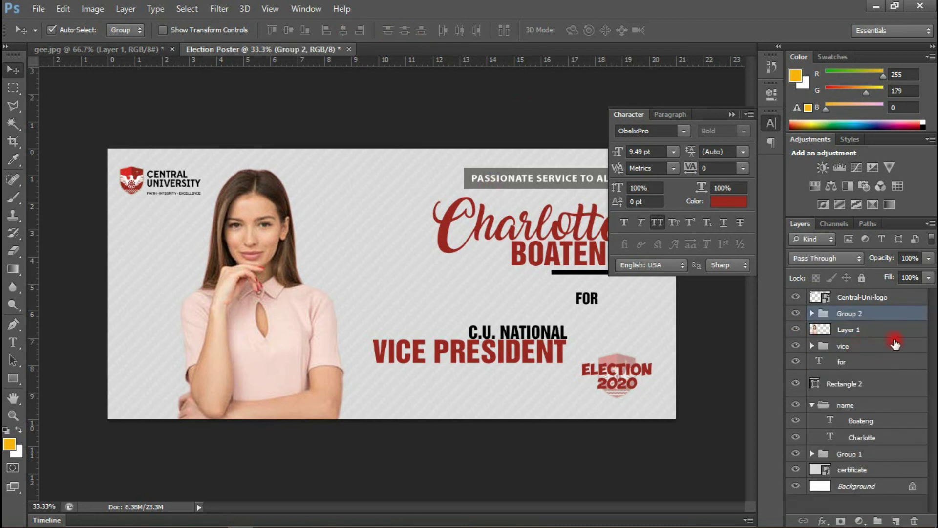
# Set the shield layer (Layer 2) inside Group 2 to 52% opacity
pyautogui.click(813, 314)
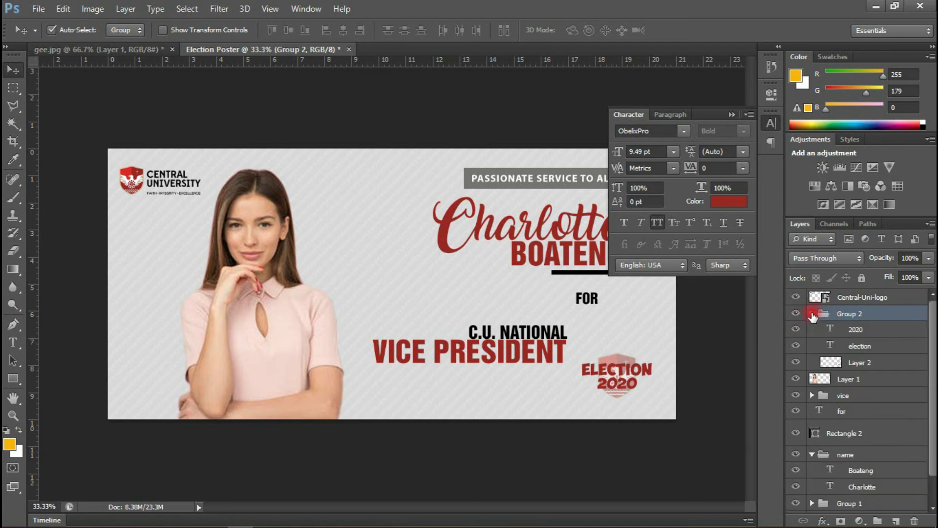
pyautogui.click(857, 362)
pyautogui.click(928, 259)
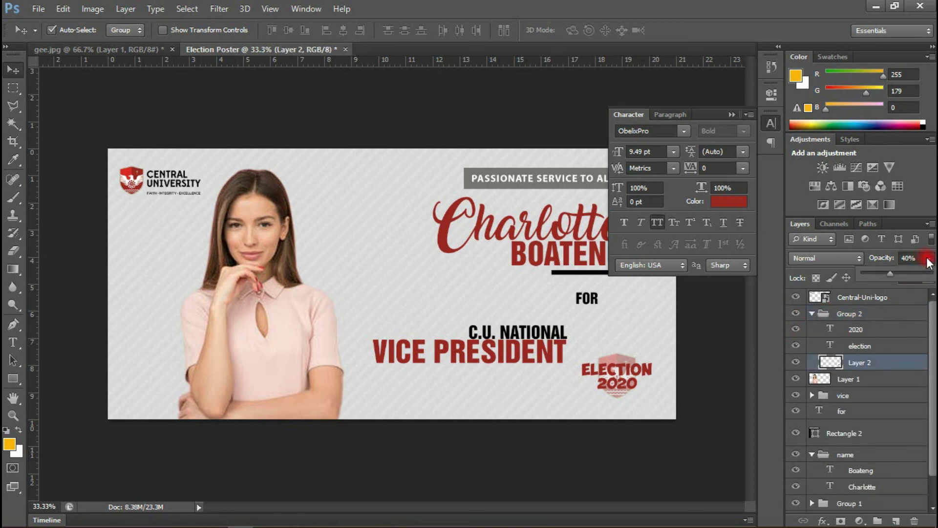
pyautogui.moveTo(887, 277); pyautogui.dragTo(930, 275)
pyautogui.click(813, 313)
pyautogui.click(844, 315)
pyautogui.moveTo(846, 318); pyautogui.dragTo(861, 299)
pyautogui.click(814, 313)
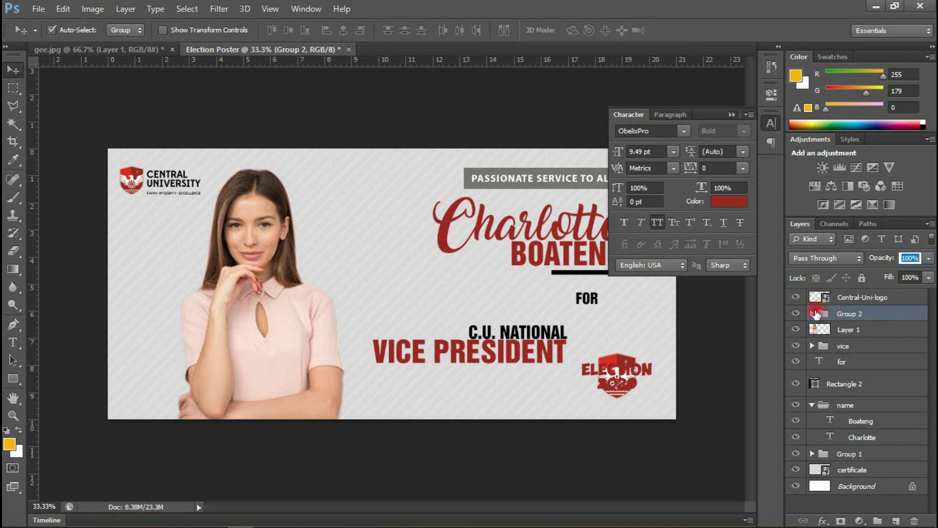
pyautogui.click(852, 362)
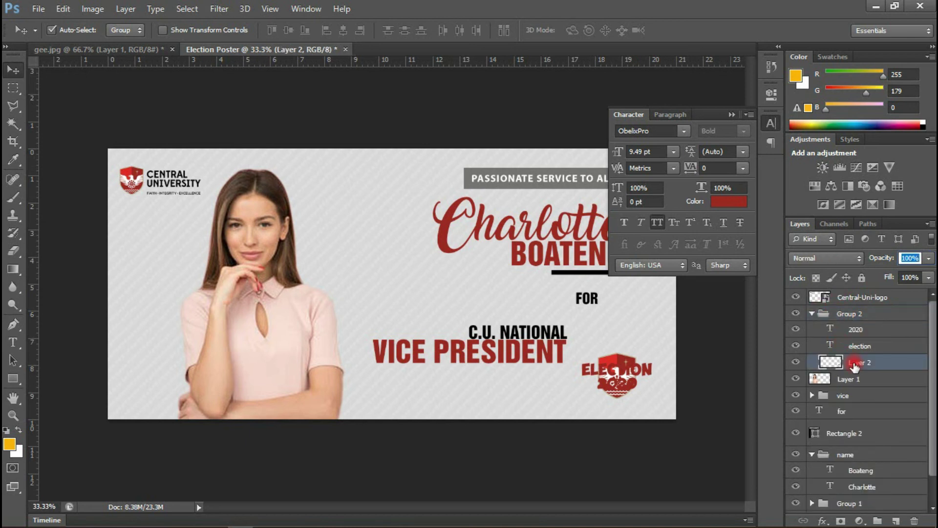
pyautogui.click(929, 278)
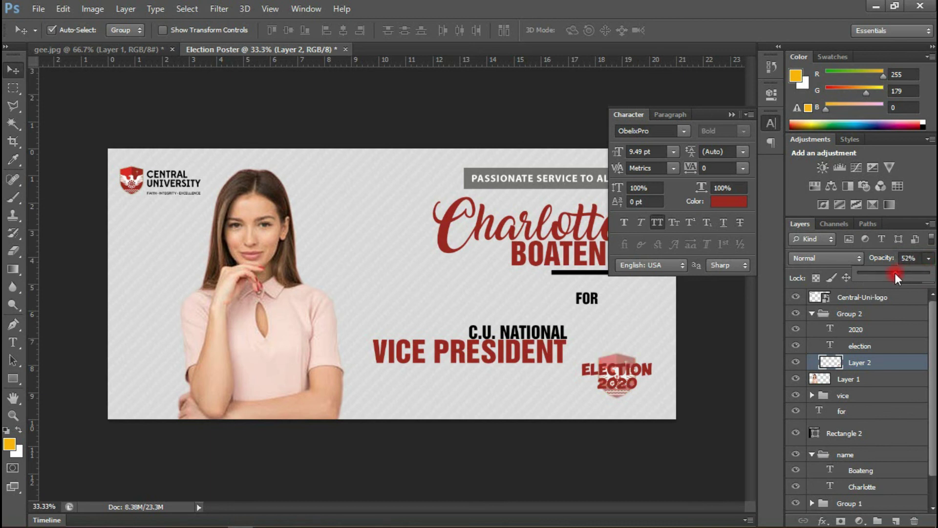
pyautogui.click(898, 257)
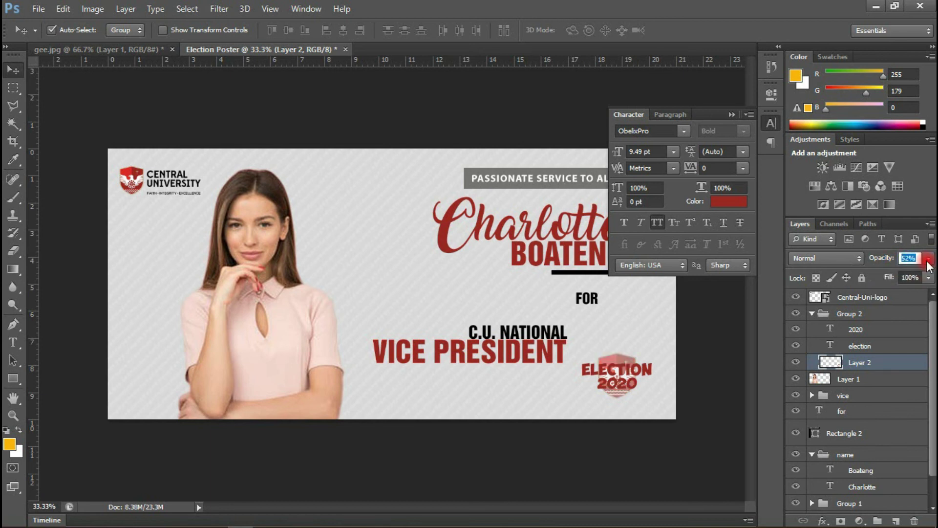
pyautogui.click(812, 315)
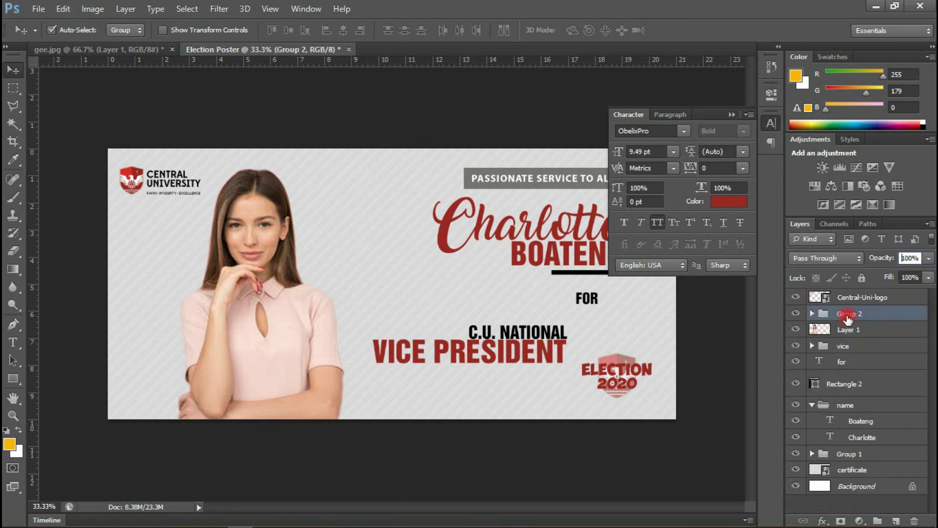
# Fade Group 2 to 23%, move it up-left, and Alt-drag a copy toward the lower right
pyautogui.moveTo(928, 264); pyautogui.dragTo(875, 272)
pyautogui.moveTo(635, 375); pyautogui.dragTo(354, 185)
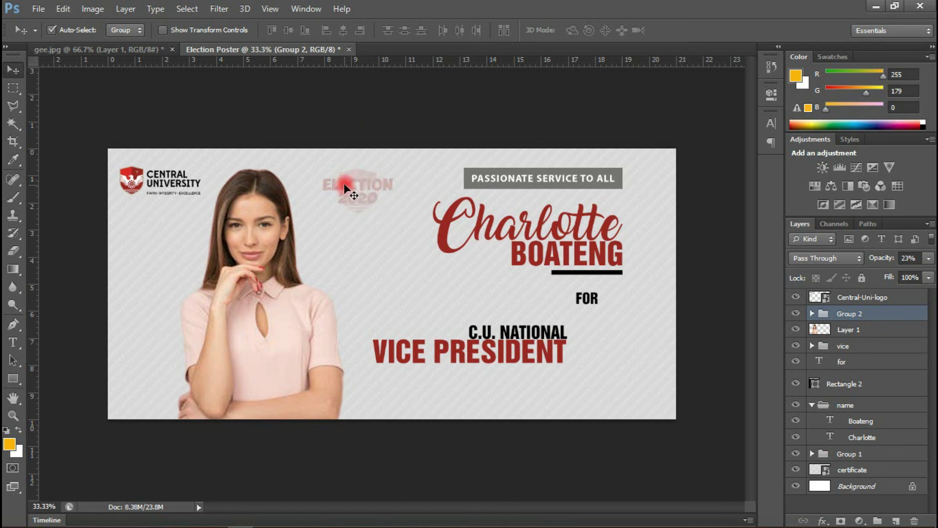
pyautogui.moveTo(345, 186); pyautogui.dragTo(606, 379)
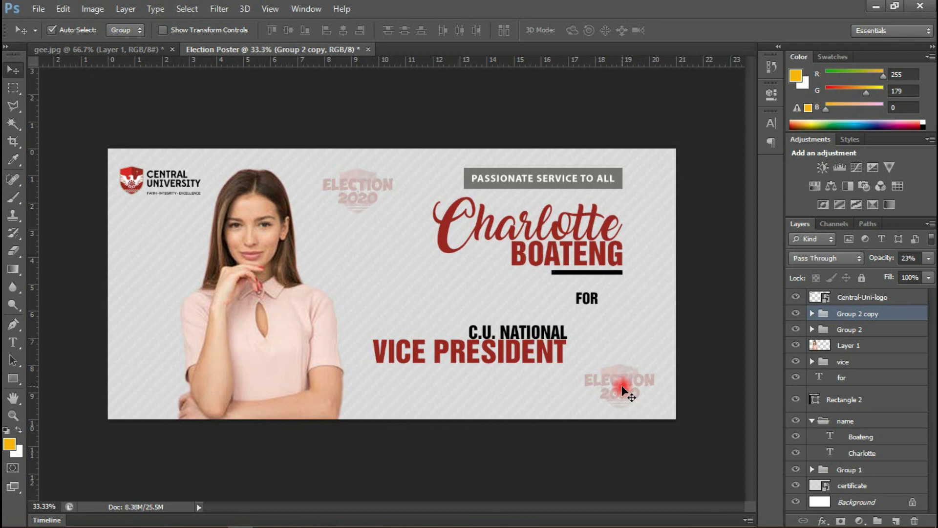
pyautogui.click(605, 276)
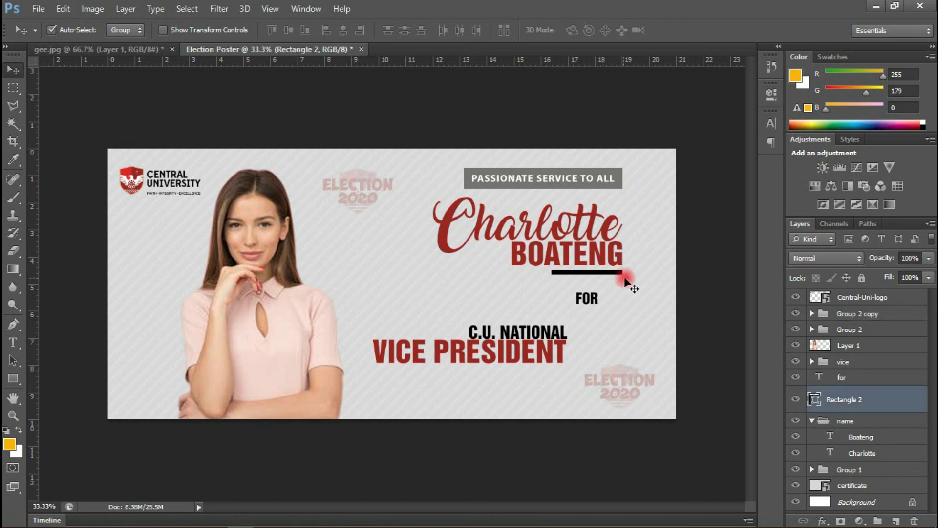
pyautogui.hotkey('shift', 'Up')
pyautogui.hotkey('shift', 'Up')
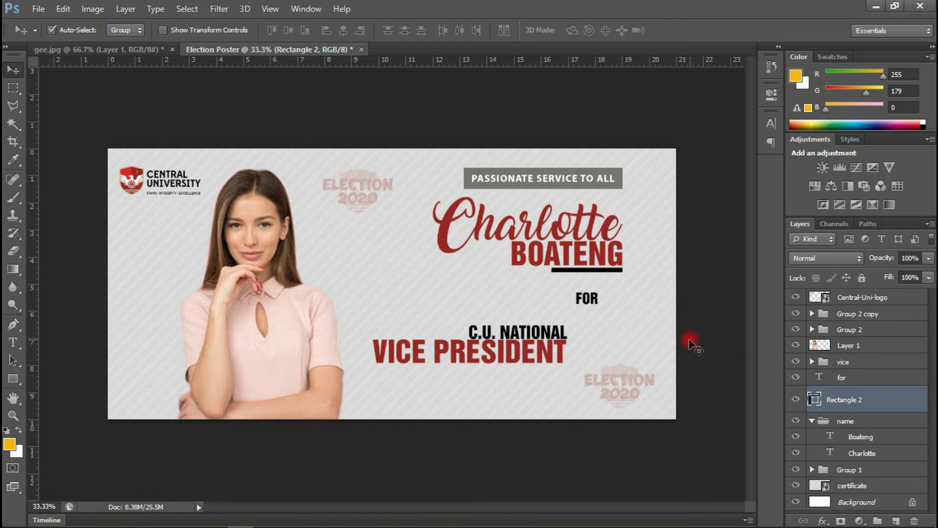
pyautogui.hotkey('ctrl', 'j')
pyautogui.hotkey('shift', 'Down')
pyautogui.hotkey('shift', 'Down')
pyautogui.hotkey('shift', 'Down')
pyautogui.hotkey('shift', 'Down')
pyautogui.hotkey('shift', 'Down')
pyautogui.hotkey('shift', 'Down')
pyautogui.hotkey('shift', 'Down')
pyautogui.hotkey('shift', 'Down')
pyautogui.hotkey('shift', 'Down')
pyautogui.hotkey('shift', 'Down')
pyautogui.hotkey('shift', 'Down')
pyautogui.hotkey('shift', 'Down')
pyautogui.hotkey('shift', 'Down')
pyautogui.hotkey('shift', 'Down')
pyautogui.hotkey('shift', 'Down')
pyautogui.hotkey('shift', 'Down')
pyautogui.hotkey('shift', 'Down')
pyautogui.hotkey('shift', 'Down')
pyautogui.hotkey('shift', 'Down')
pyautogui.hotkey('shift', 'Down')
pyautogui.hotkey('shift', 'Down')
pyautogui.hotkey('shift', 'Down')
pyautogui.hotkey('shift', 'Down')
pyautogui.hotkey('shift', 'Down')
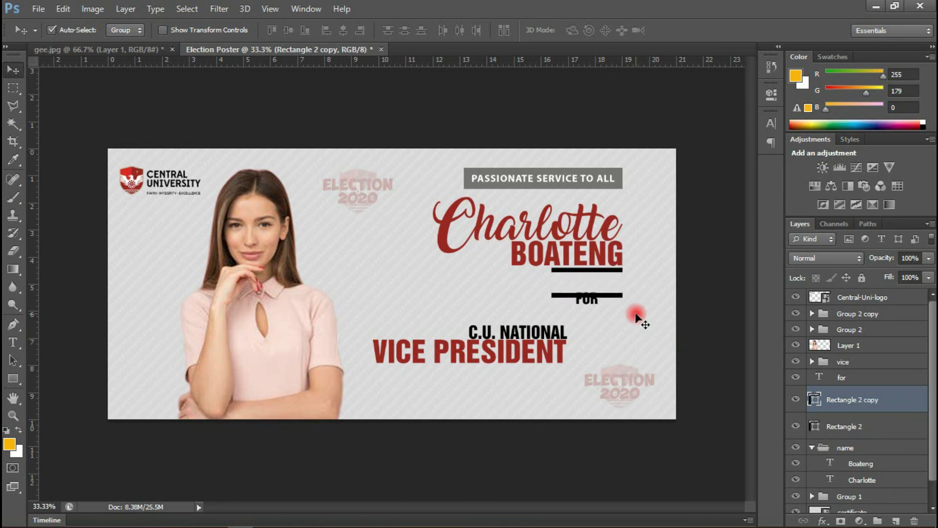
pyautogui.hotkey('shift', 'Down')
pyautogui.hotkey('shift', 'Down')
pyautogui.hotkey('shift', 'Down')
pyautogui.hotkey('shift', 'Down')
pyautogui.hotkey('shift', 'Down')
pyautogui.hotkey('shift', 'Down')
pyautogui.hotkey('shift', 'Down')
pyautogui.hotkey('shift', 'Down')
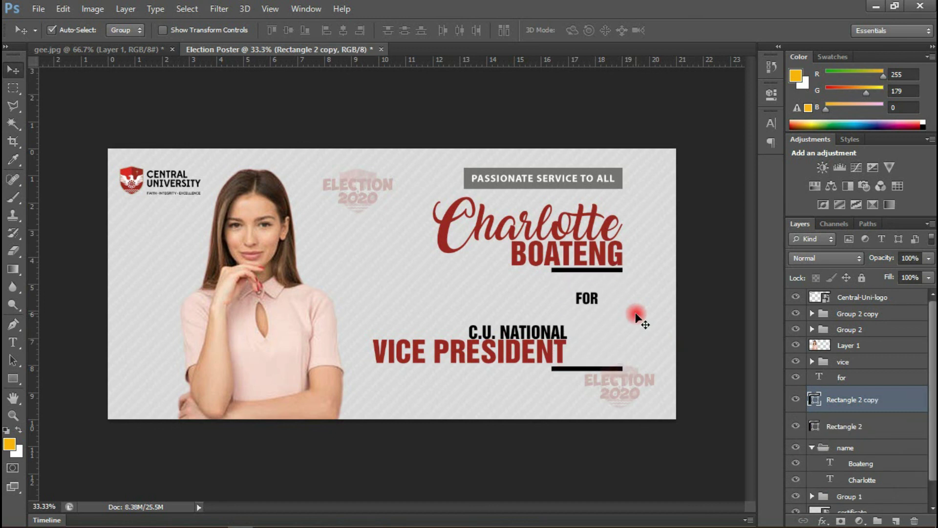